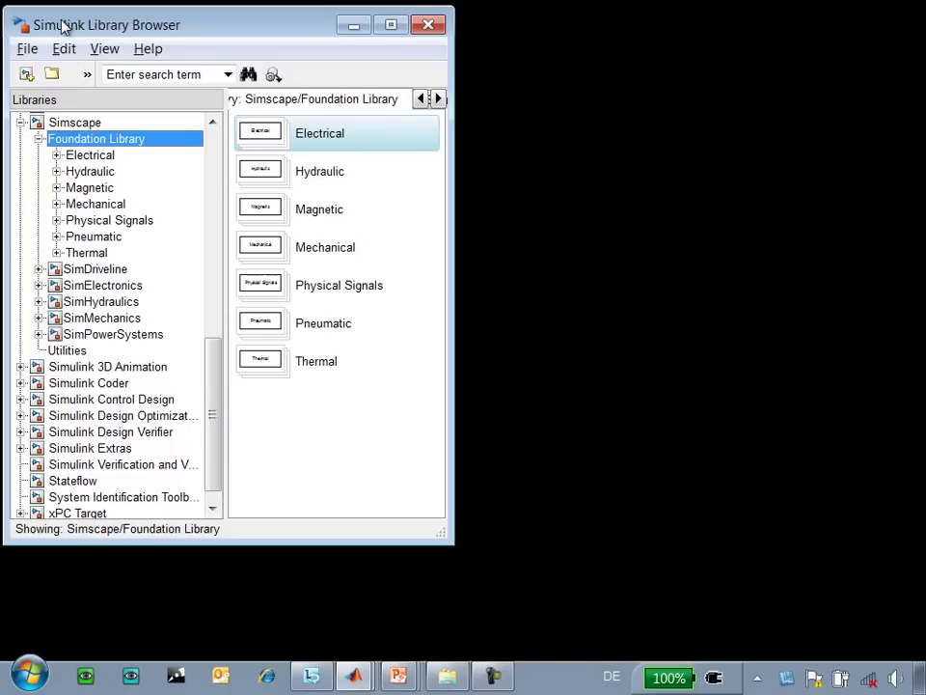
Place a DC Voltage Source from Foundation Library > Electrical and label it 'Voltage Source'
key(alt+Tab)
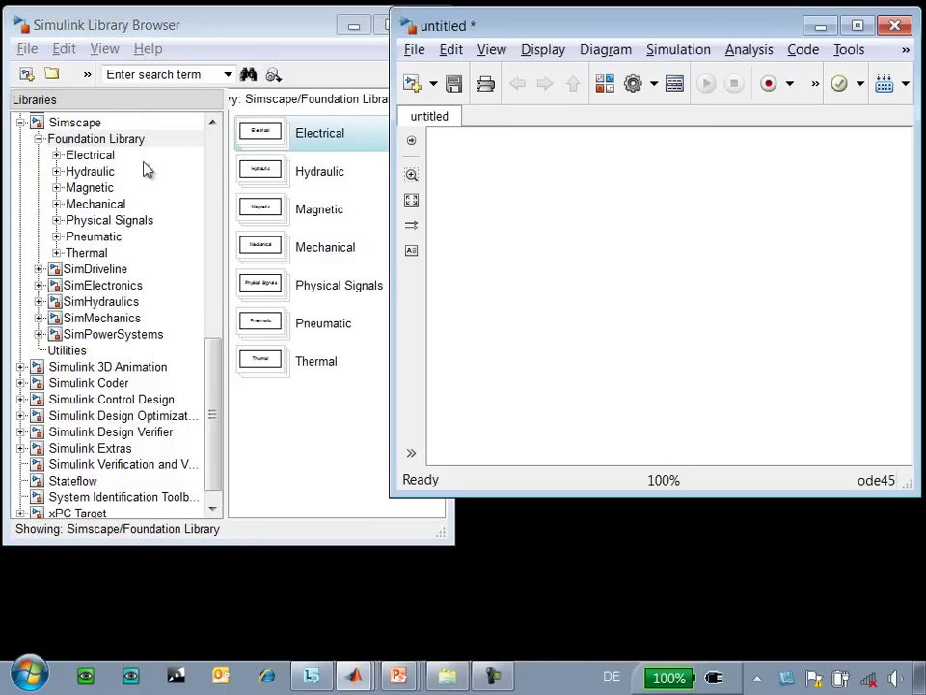
click(56, 155)
click(114, 205)
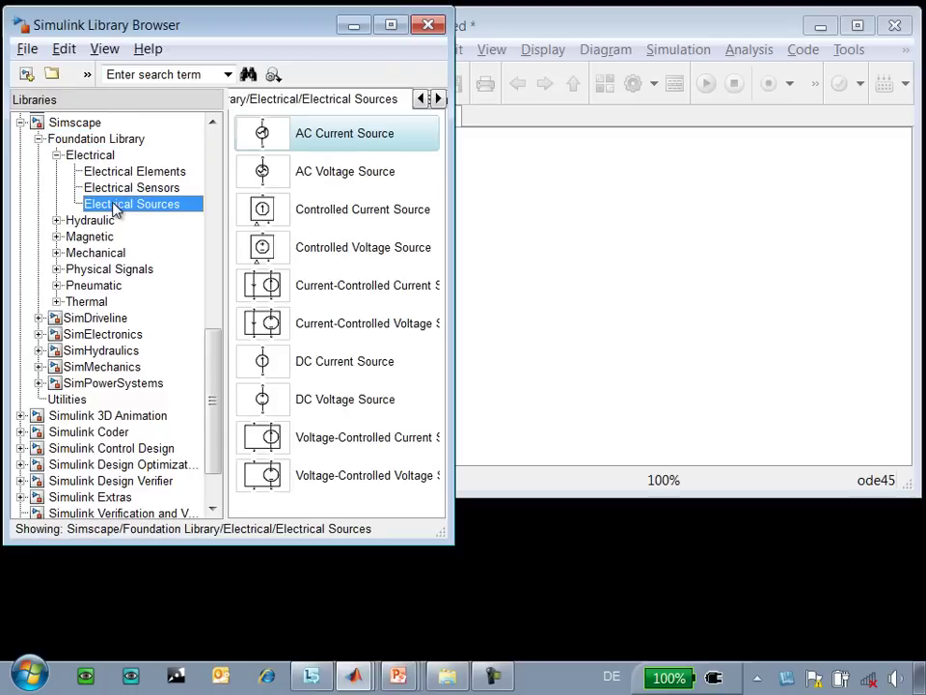
drag(268, 405, 474, 280)
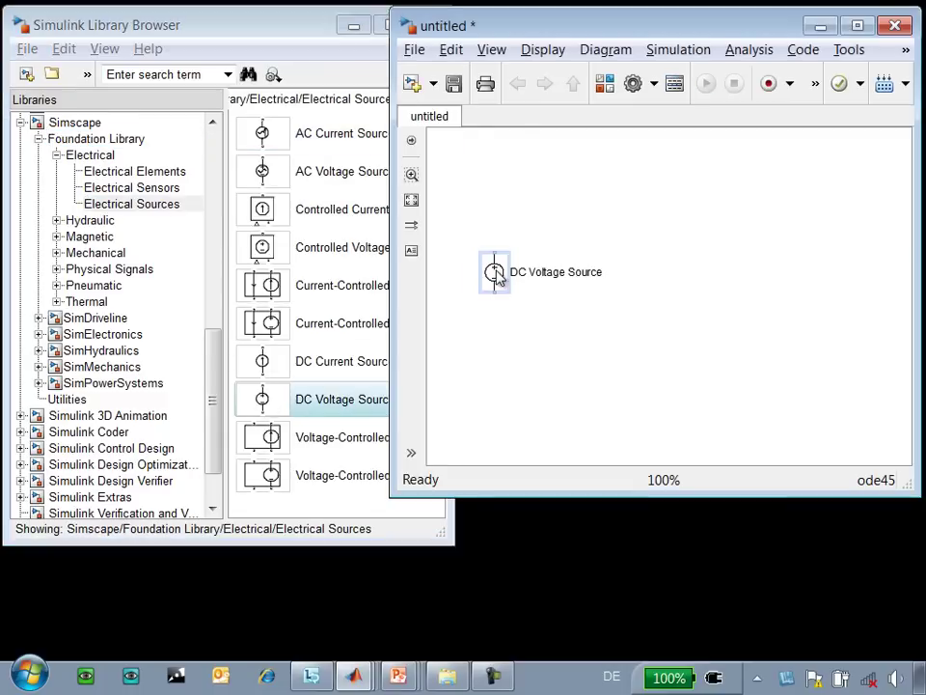
click(512, 280)
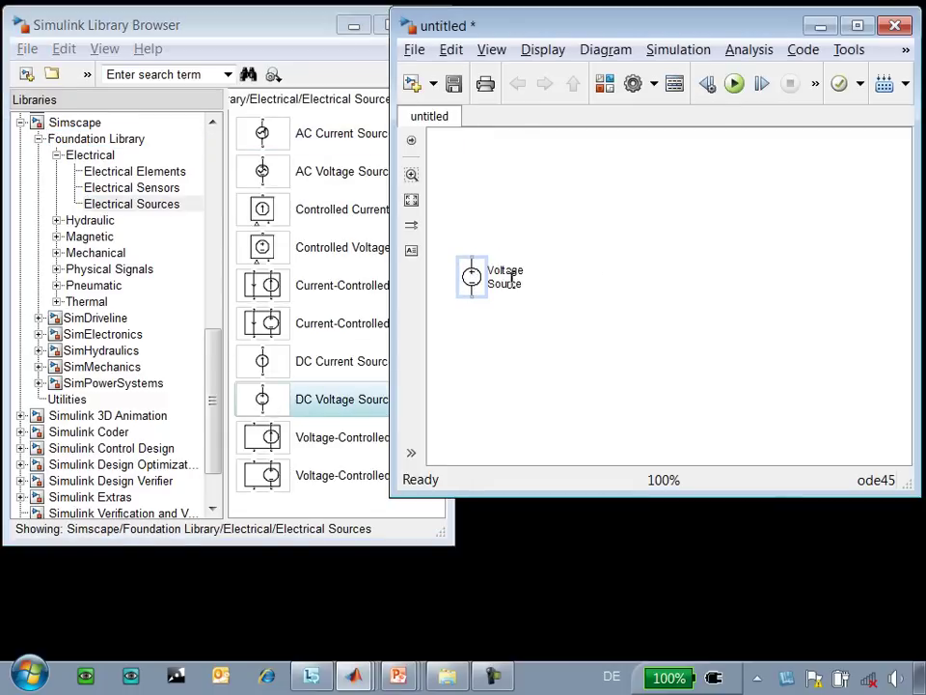
Add a Resistor and an Inductor below it to the model
click(143, 171)
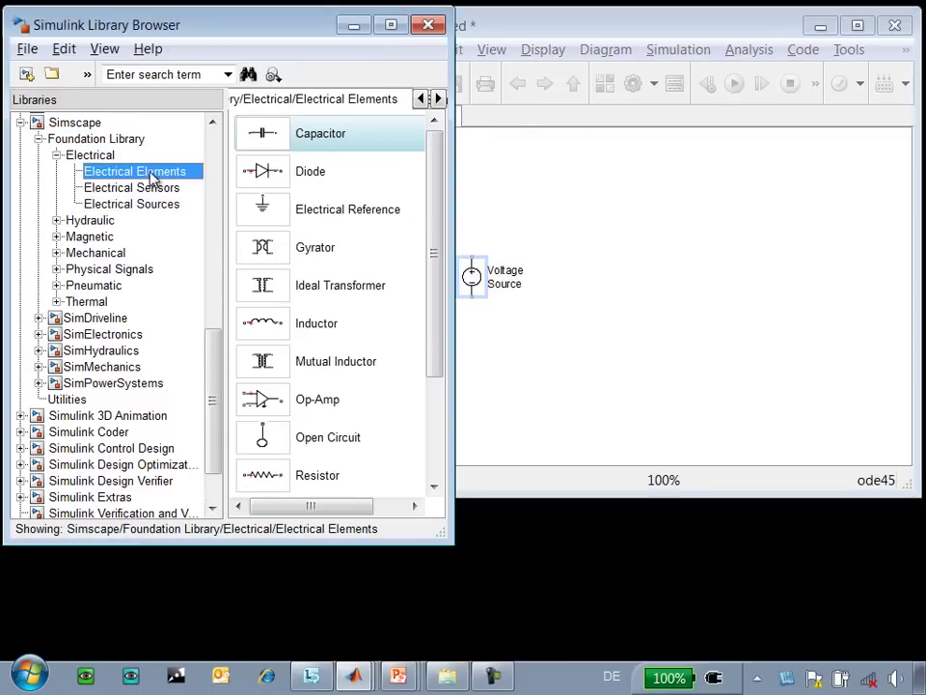
drag(266, 471, 530, 274)
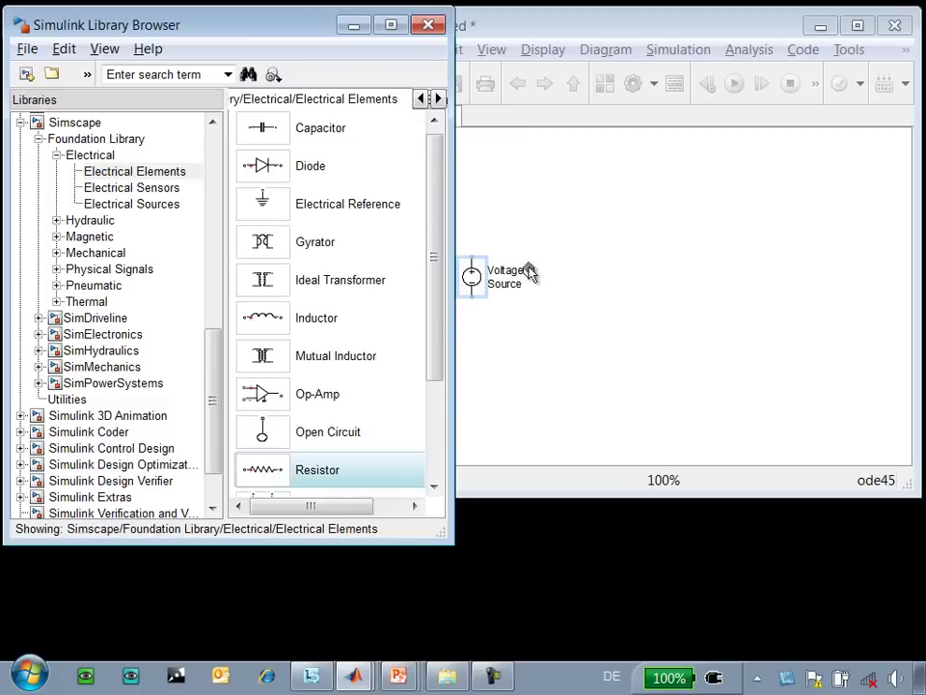
drag(606, 220, 606, 220)
drag(269, 316, 551, 308)
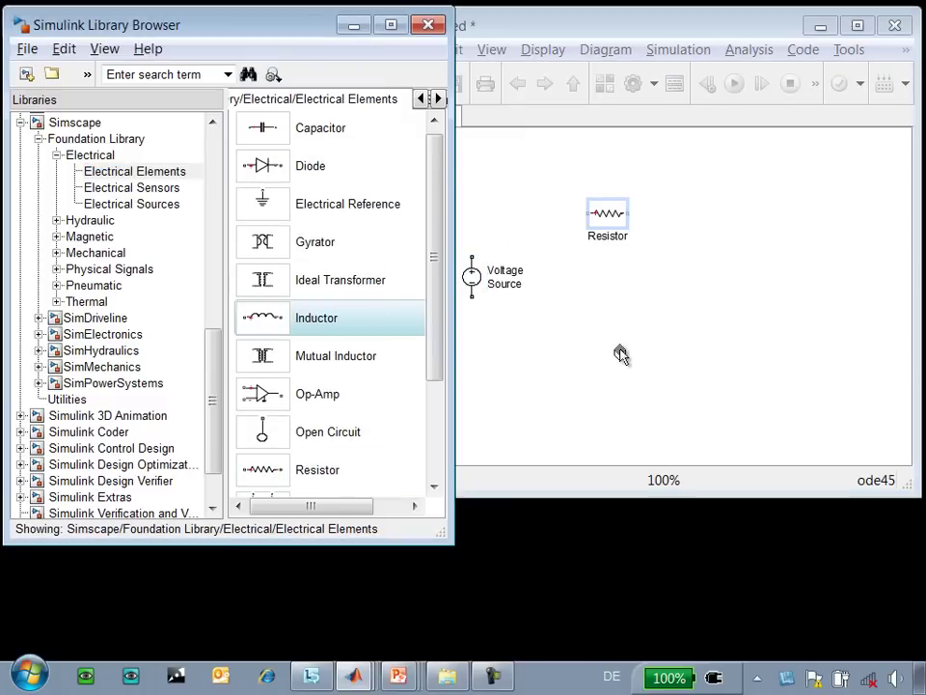
drag(620, 354, 621, 354)
Add an Electrical Reference below the source and wire the source to it
drag(269, 211, 480, 384)
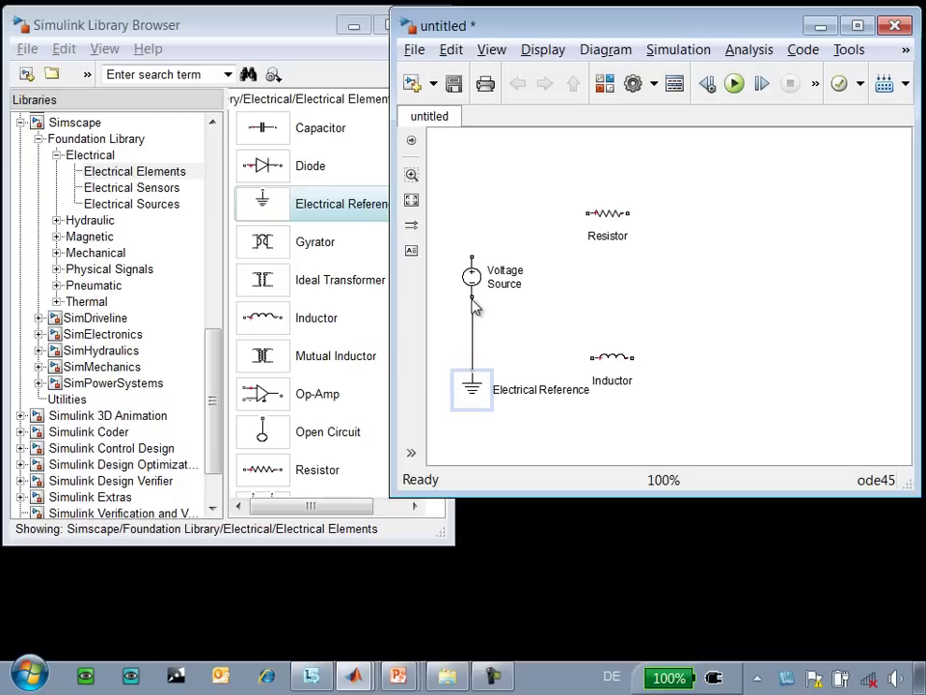
mouse_move(473, 300)
mouse_down()
mouse_move(473, 372)
mouse_move(637, 361)
mouse_move(633, 212)
mouse_up()
click(480, 365)
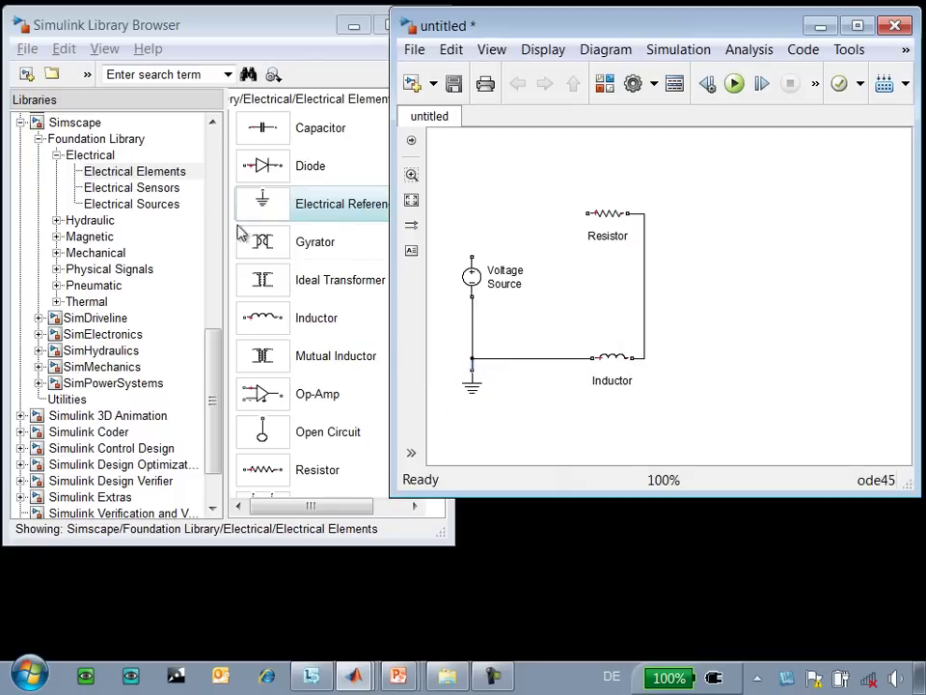
Place a Current Sensor beside the Resistor
click(160, 188)
click(260, 138)
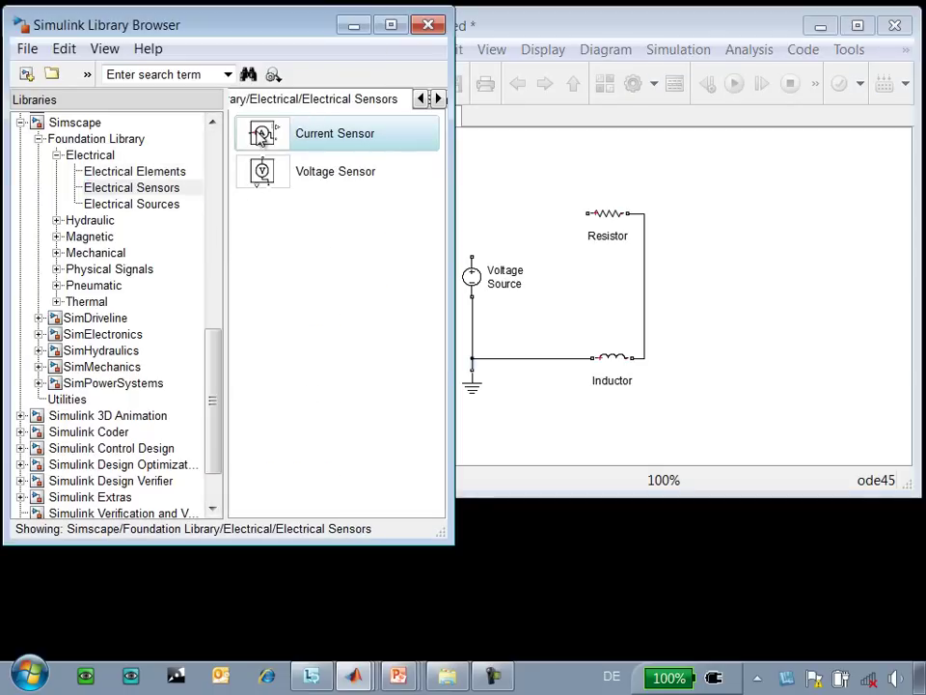
drag(510, 164, 472, 256)
drag(531, 205, 517, 206)
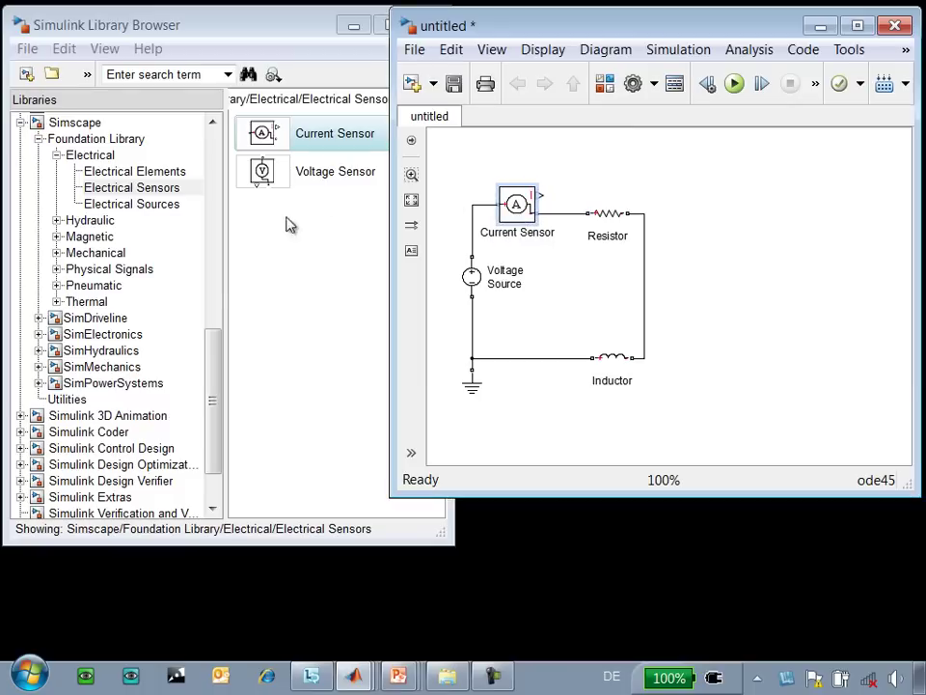
Add a Scope from Sinks and draw a signal line from the sensor's output
click(214, 347)
drag(214, 347, 215, 145)
click(63, 319)
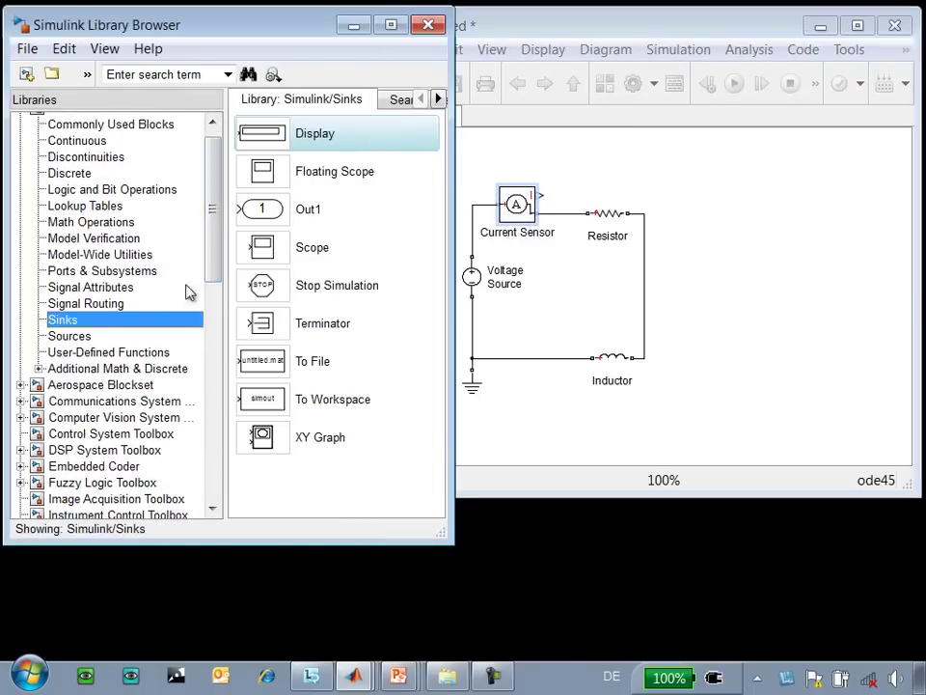
drag(263, 249, 625, 158)
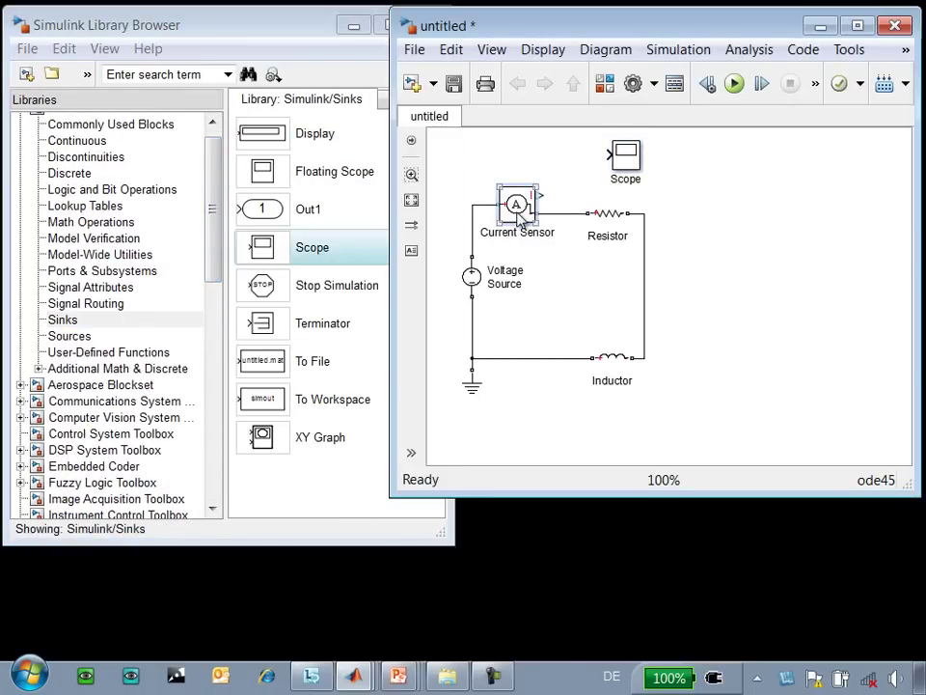
drag(558, 197, 561, 196)
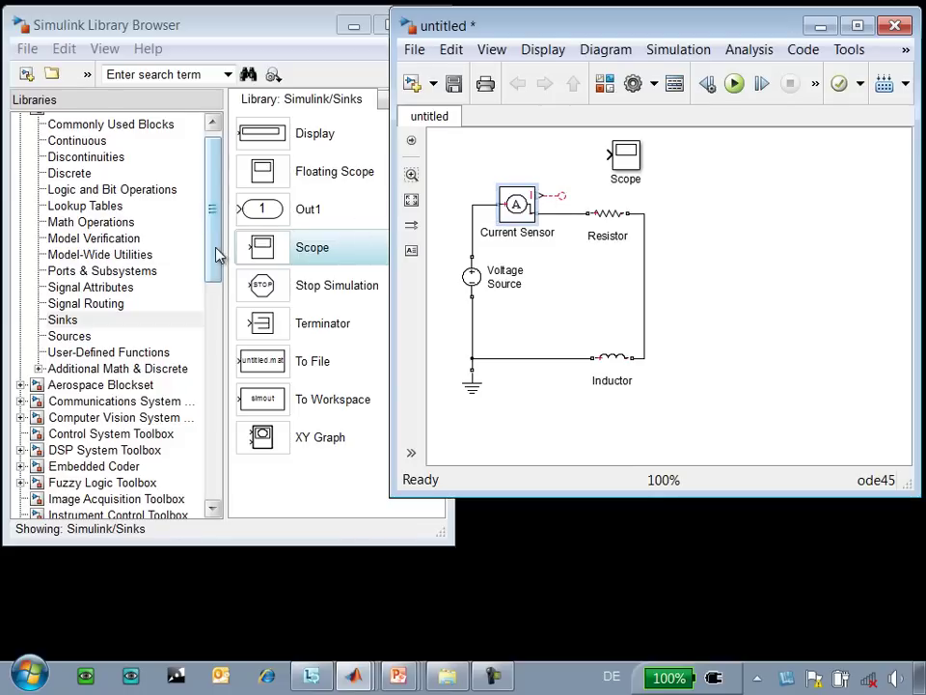
Add a PS-Simulink Converter from Utilities with output signal unit A
drag(216, 254, 202, 440)
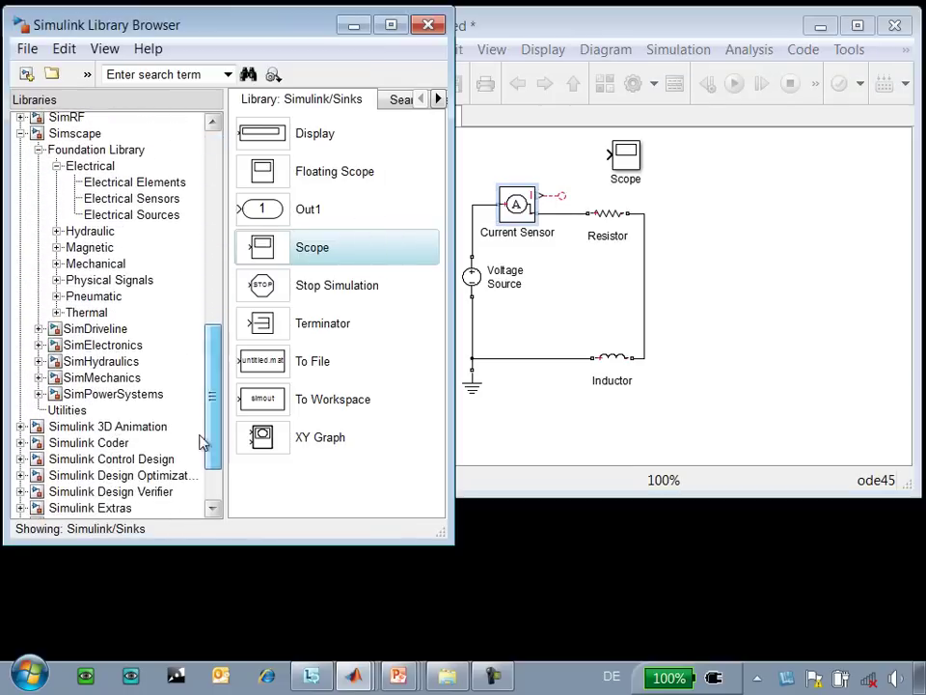
click(77, 411)
drag(318, 172, 680, 177)
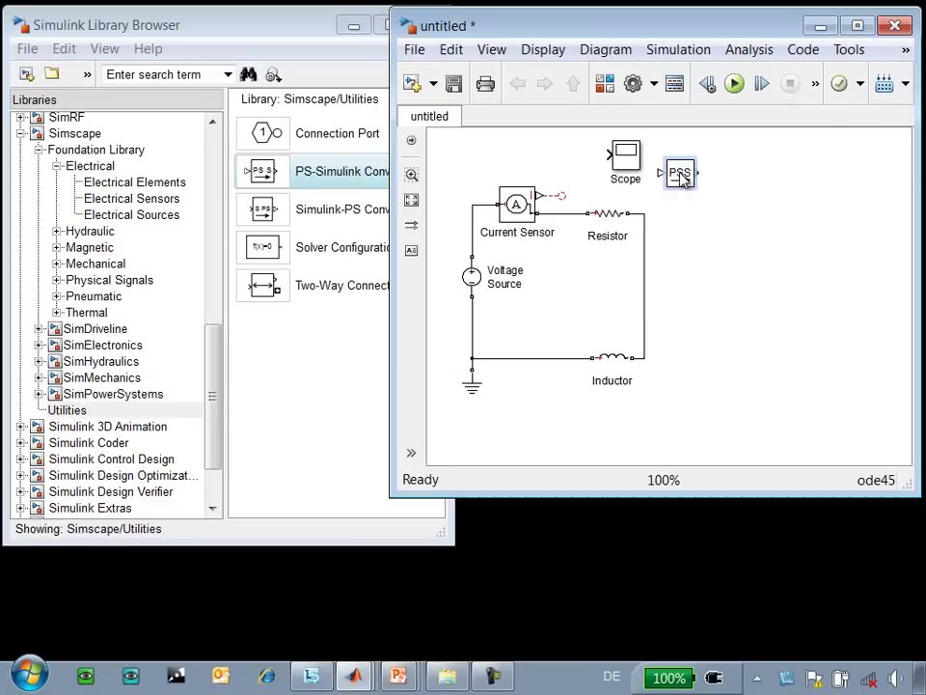
double_click(680, 178)
key(BackSpace)
text(A)
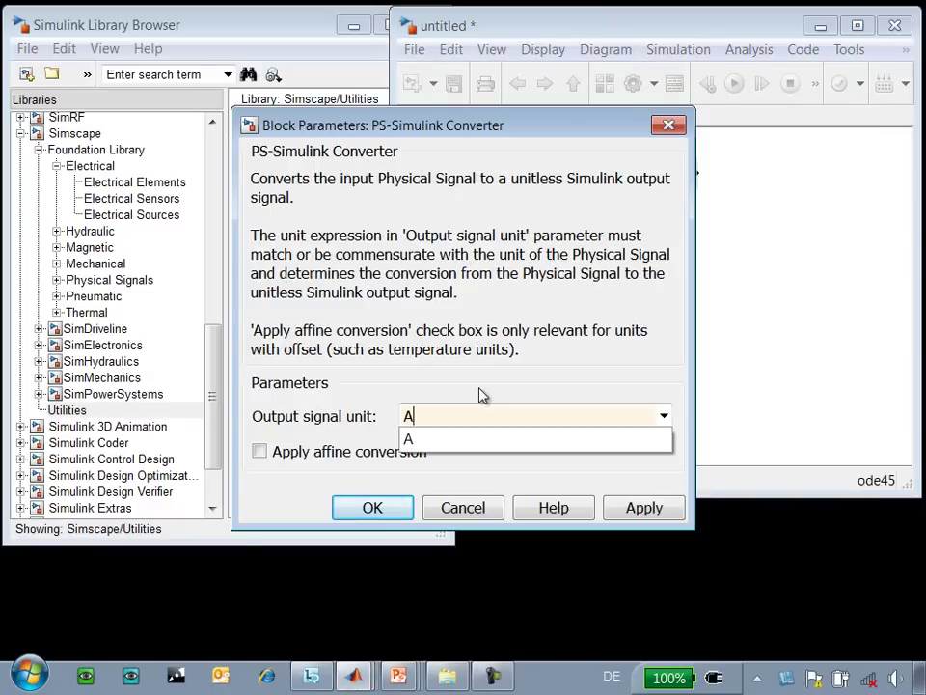
click(468, 439)
click(389, 508)
Line the converter up with the Current Sensor and add a Solver Configuration below the ground
drag(682, 198, 579, 171)
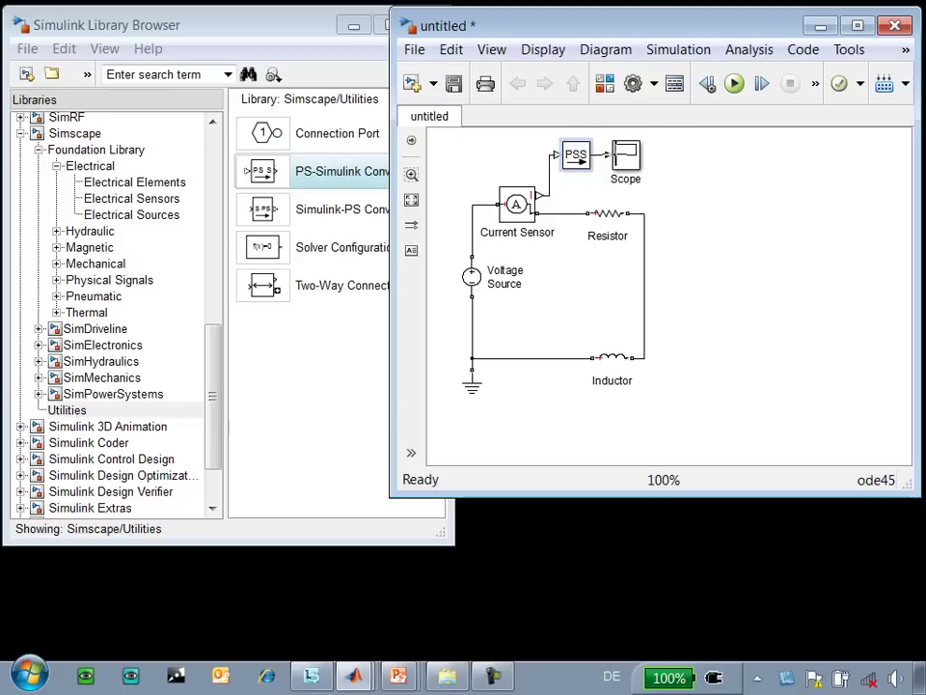
click(270, 250)
mouse_move(474, 417)
mouse_down()
mouse_move(496, 428)
mouse_move(536, 411)
mouse_move(537, 359)
mouse_up()
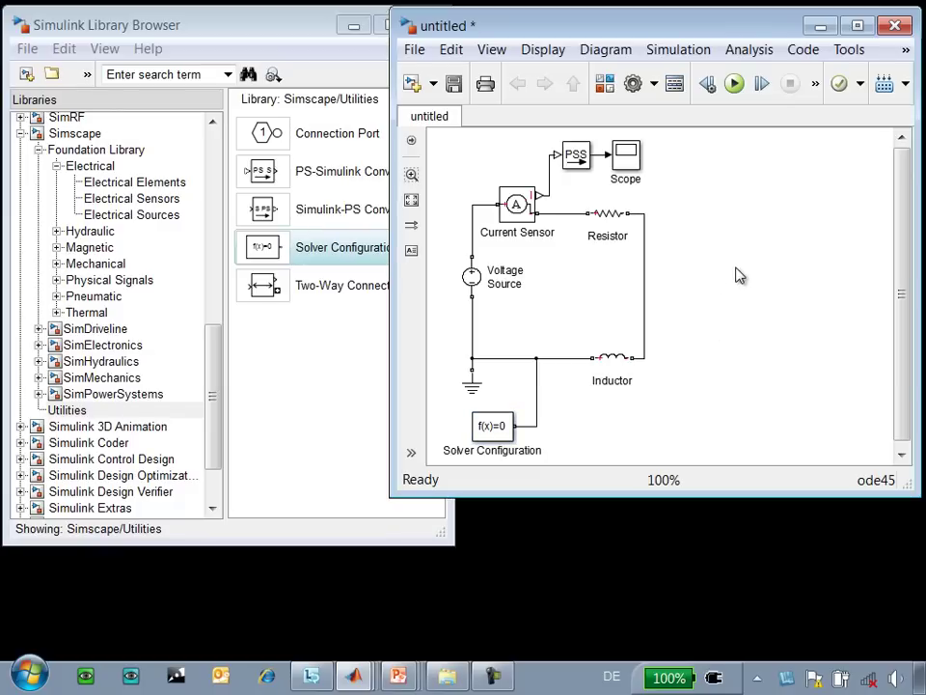
Set the model's solver to ode15s in Configuration Parameters
key(ctrl+e)
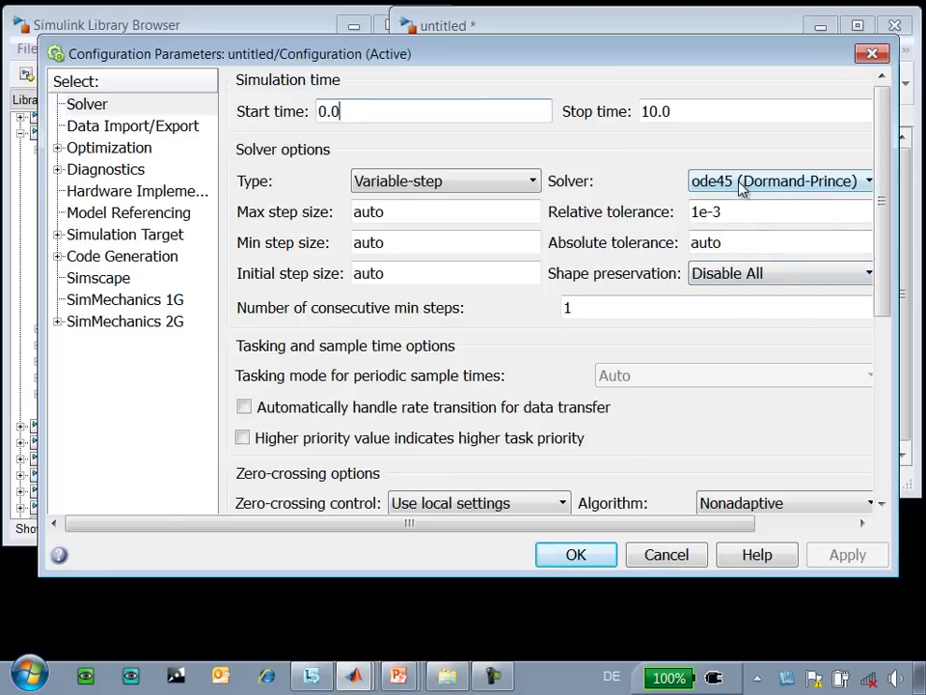
click(741, 183)
click(746, 277)
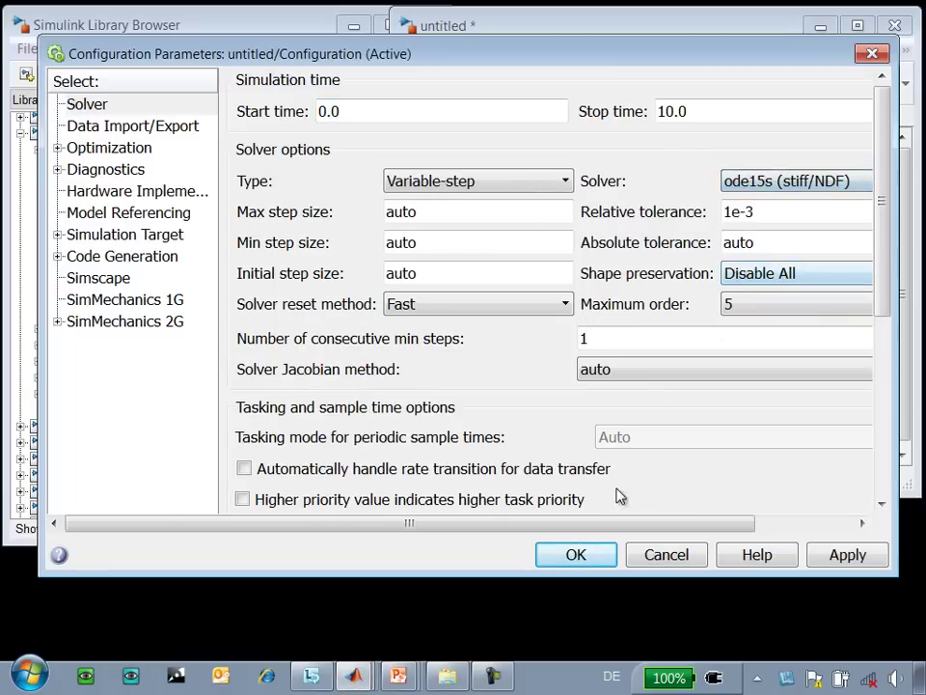
click(576, 555)
Run the model to see a flat Scope trace, then delete the Resistor–Inductor wire
double_click(626, 163)
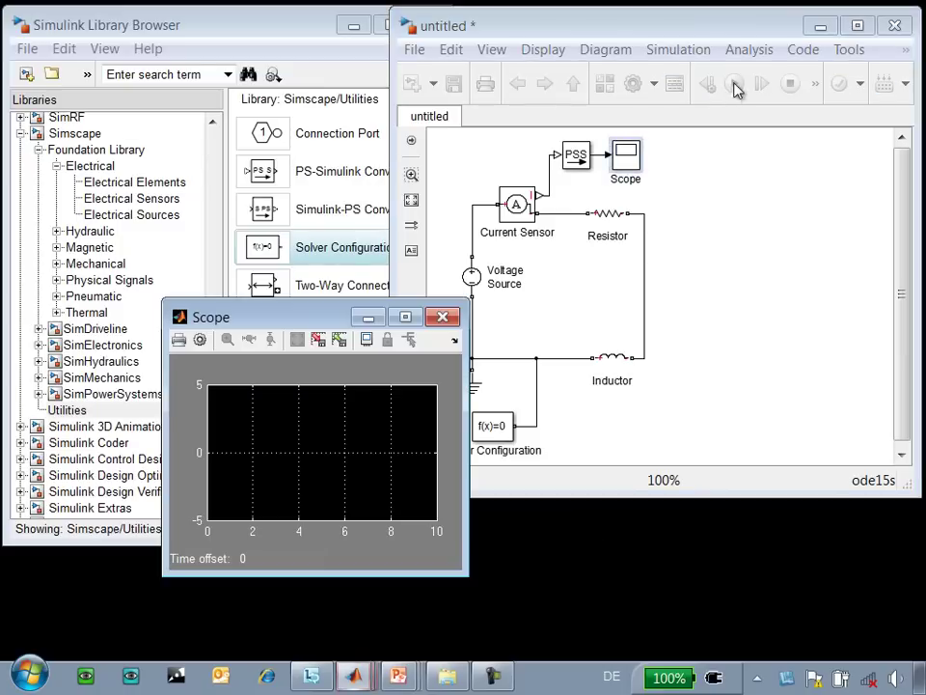
click(734, 85)
click(307, 326)
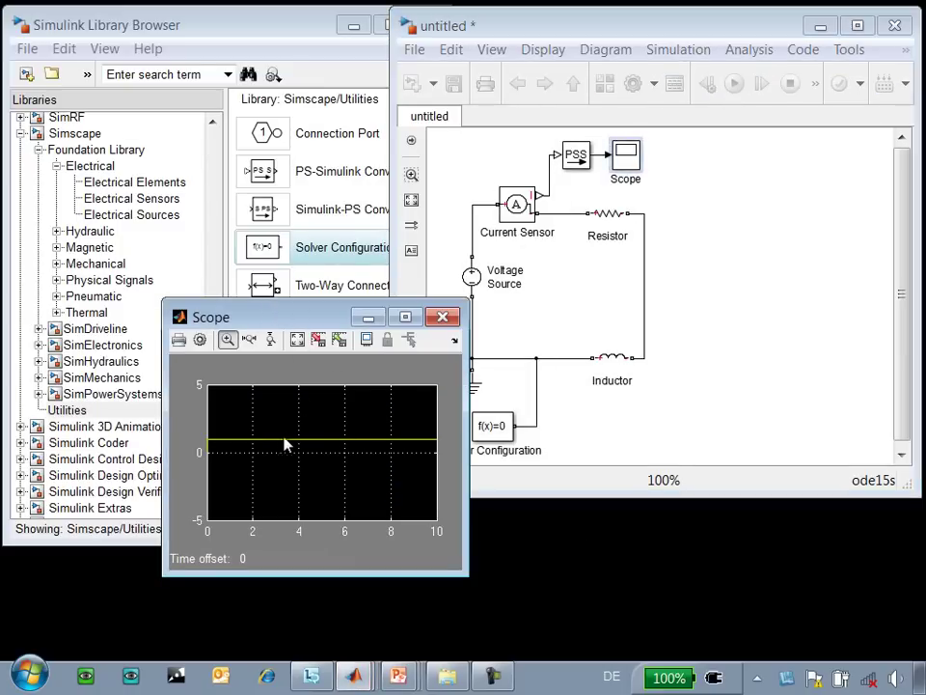
click(644, 301)
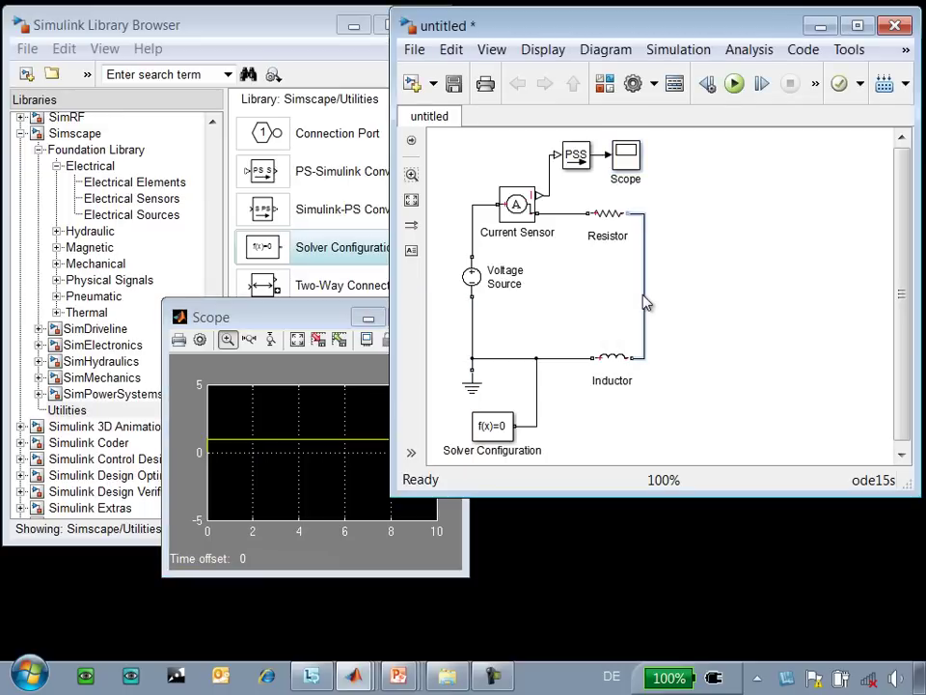
key(Delete)
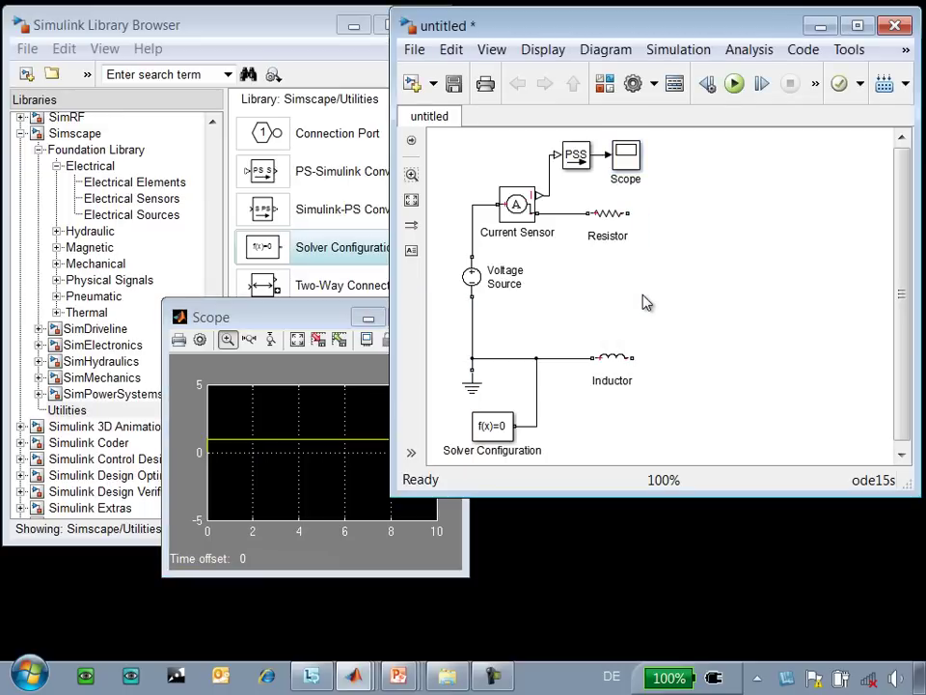
Insert a Rotational Electromechanical Converter wired to the Resistor's output
click(161, 27)
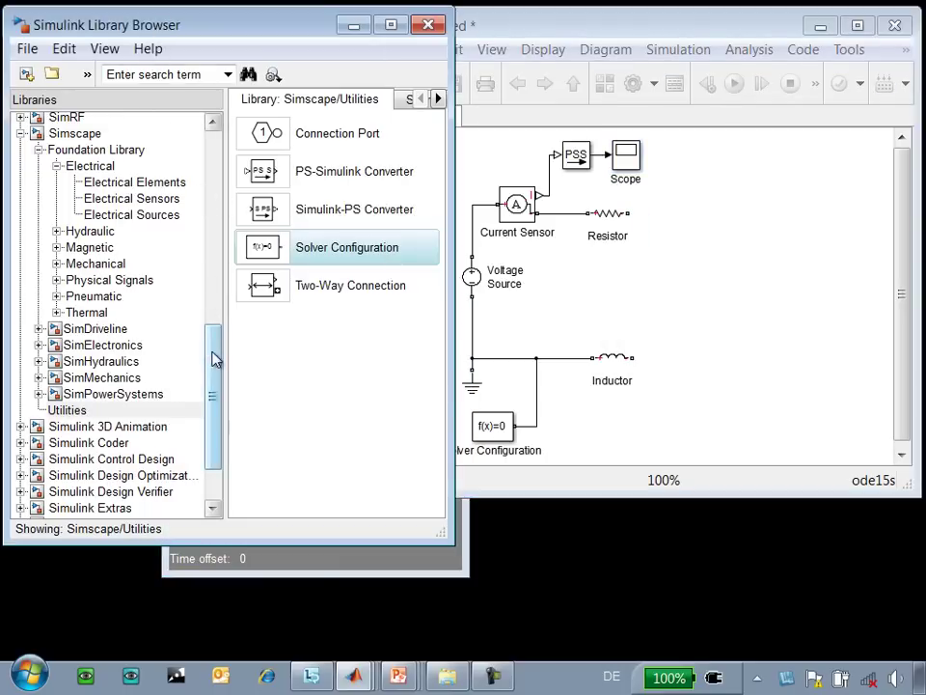
click(154, 183)
scroll(349, 427, down, 2)
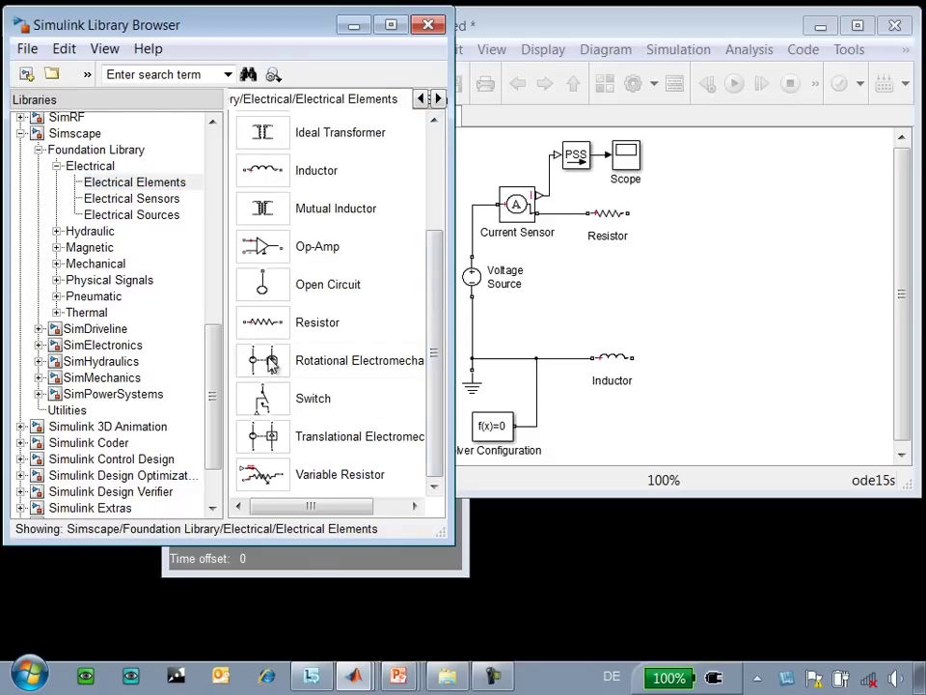
drag(263, 360, 687, 280)
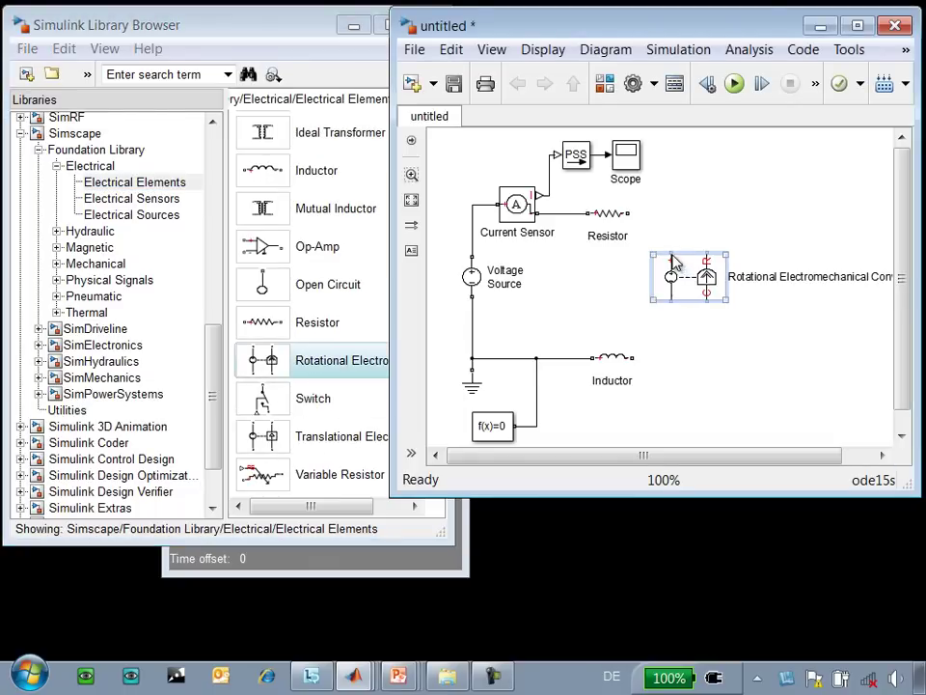
drag(629, 214, 634, 358)
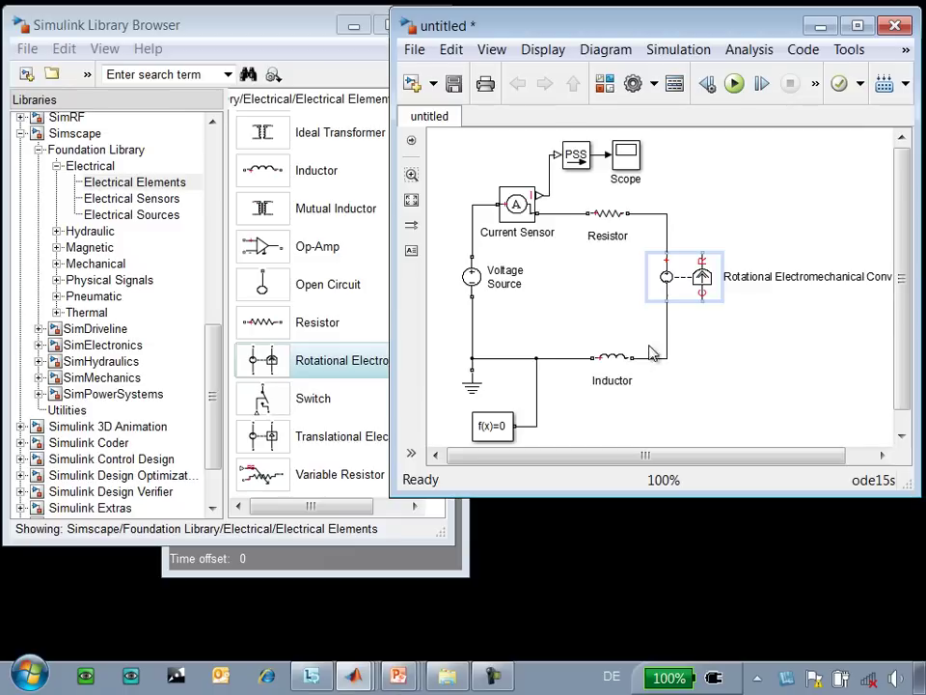
drag(675, 291, 672, 304)
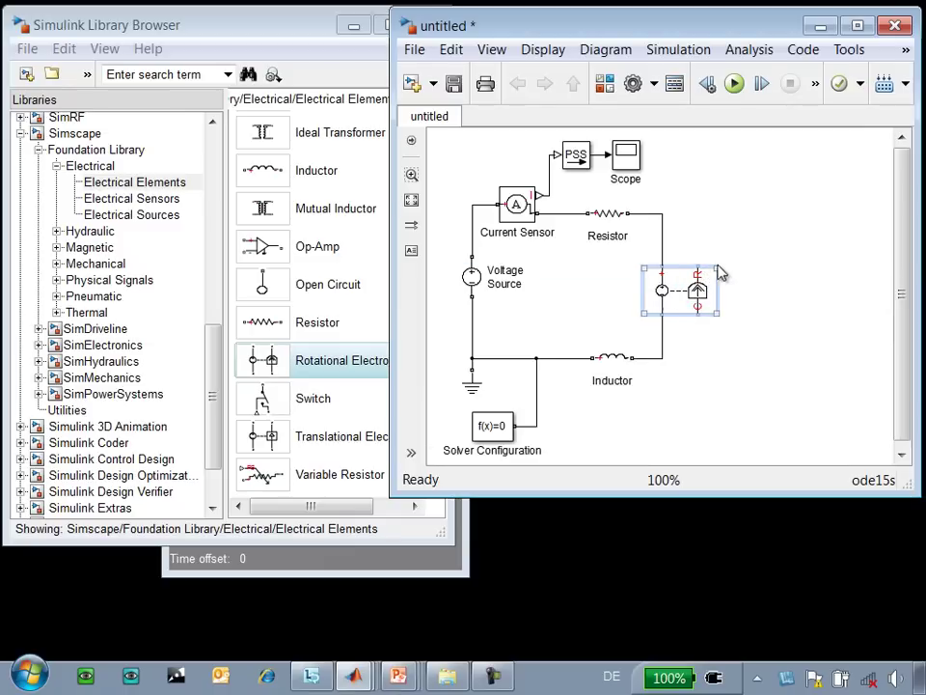
Add a rotated Inertia block above the converter, connected to its shaft port
drag(697, 270, 707, 206)
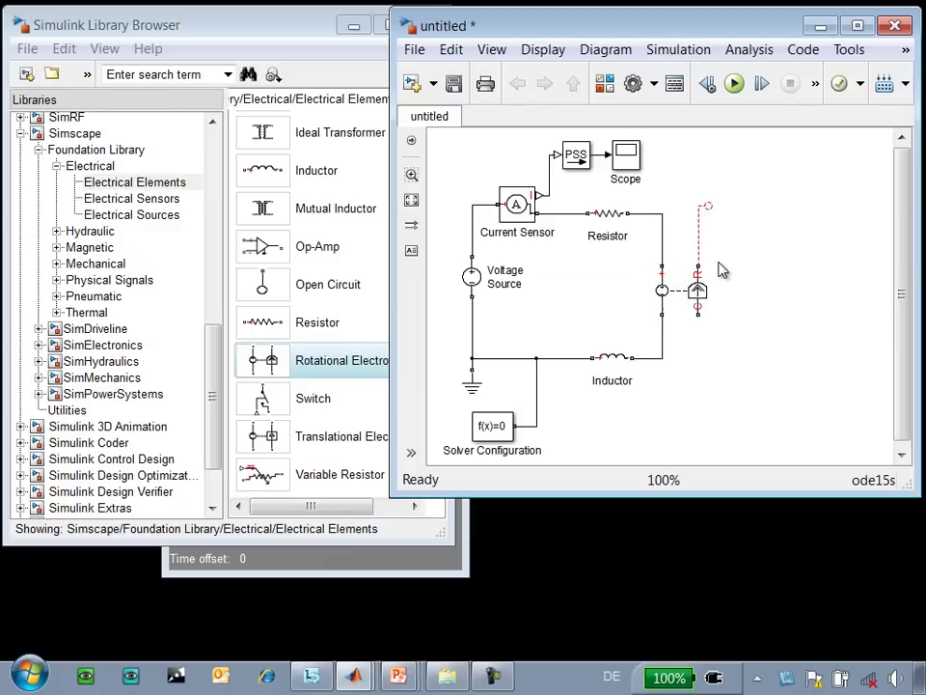
click(56, 264)
click(136, 328)
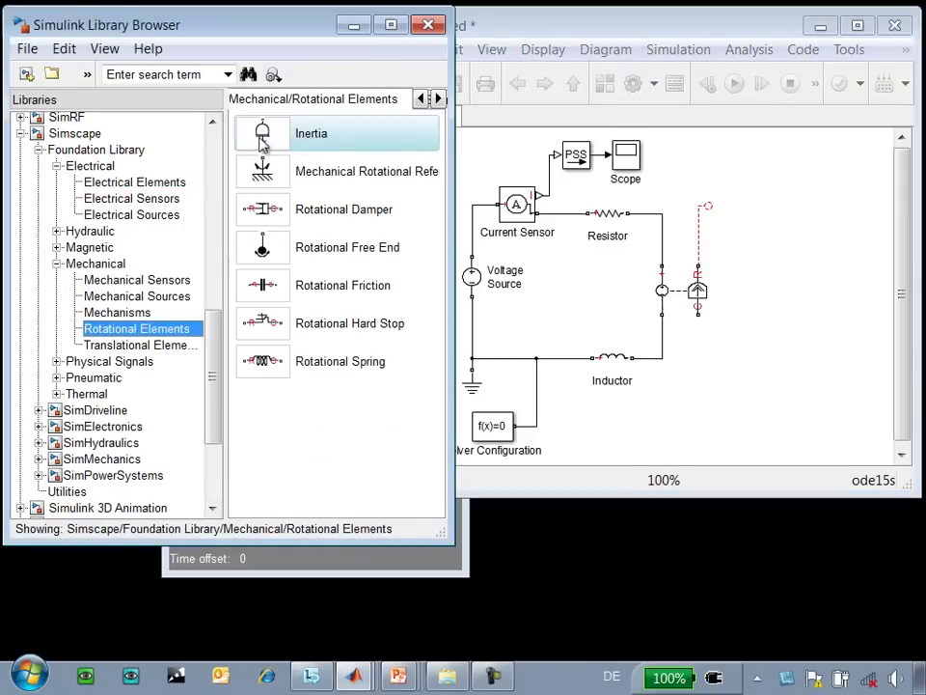
drag(261, 133, 725, 203)
key(ctrl+r)
click(681, 314)
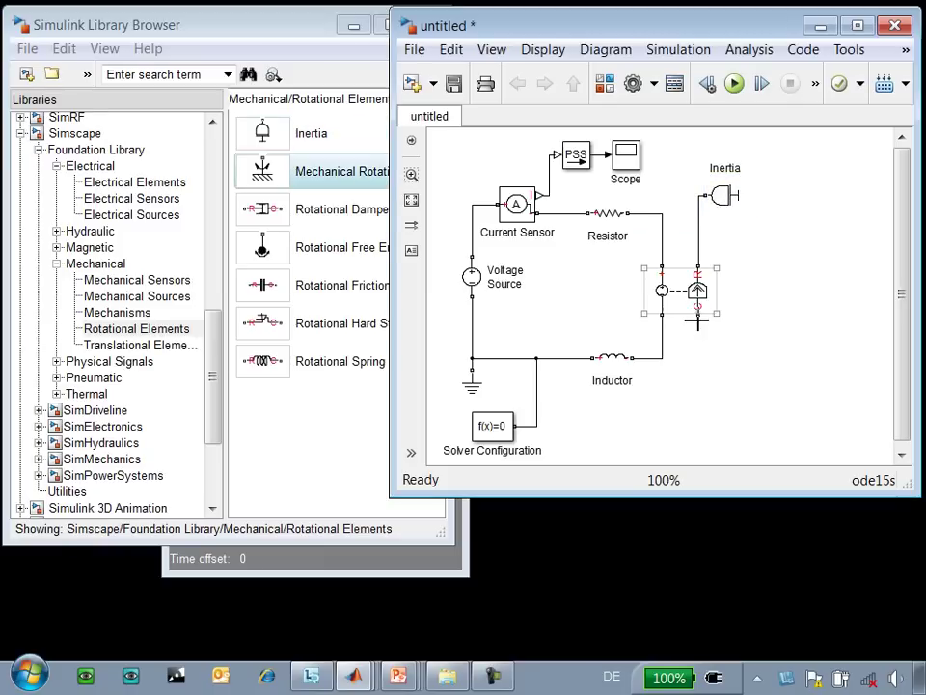
Ground the converter's lower port with a Mechanical Rotational Reference and open the Scope
mouse_move(269, 181)
mouse_down()
mouse_move(699, 424)
mouse_move(697, 307)
mouse_up()
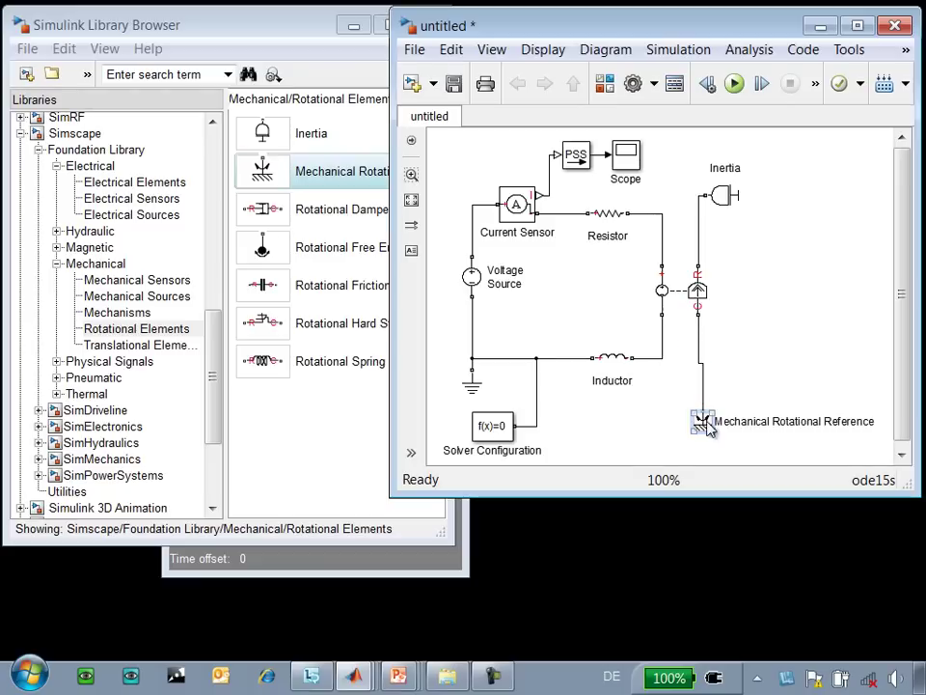
drag(708, 425, 702, 416)
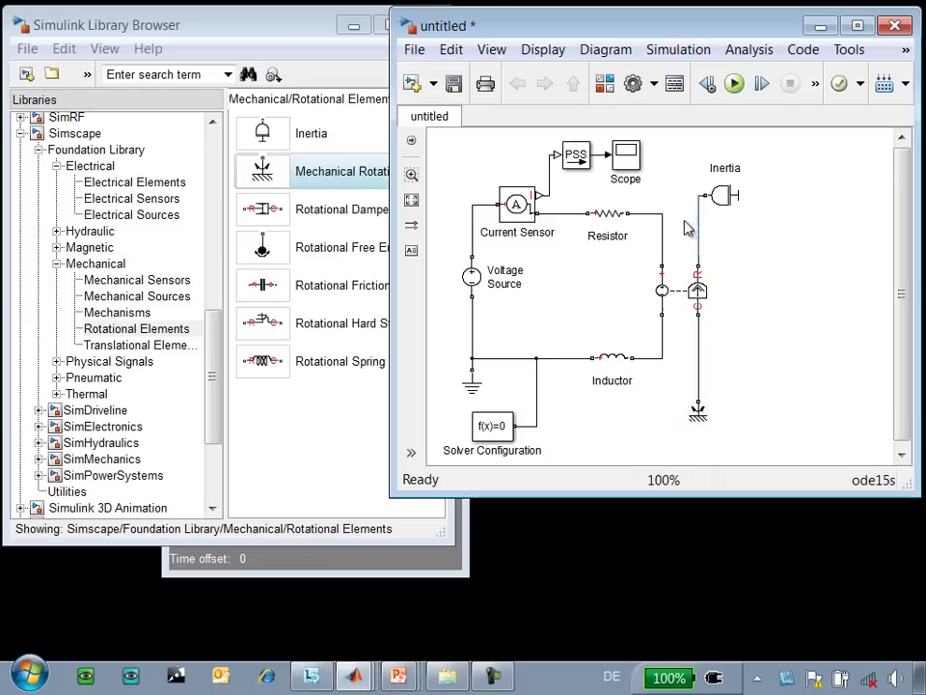
double_click(622, 162)
drag(315, 319, 225, 362)
Rerun the simulation with the inertia attached
click(735, 85)
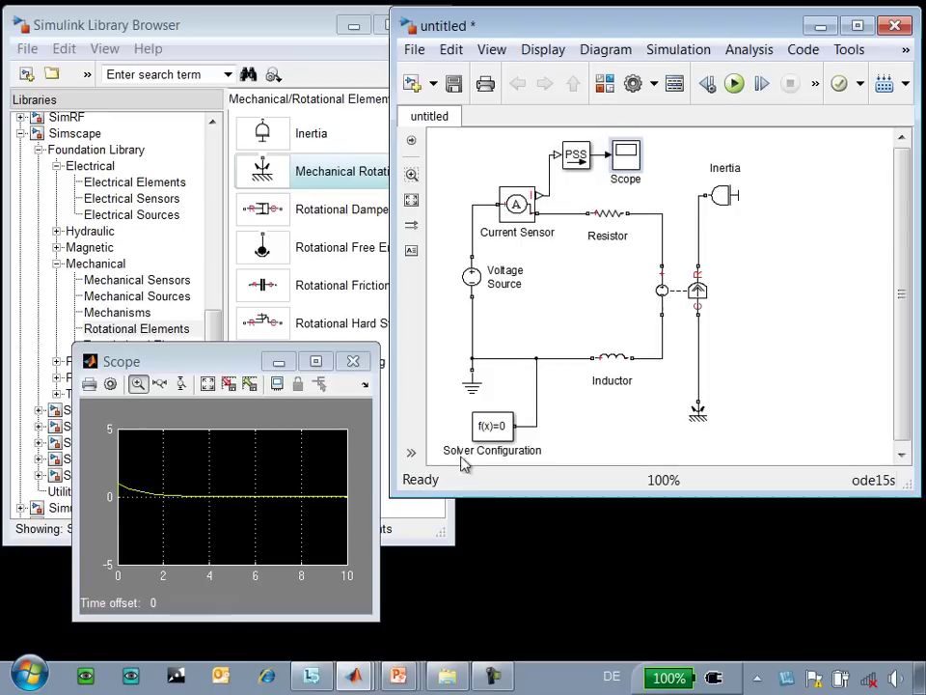
click(713, 210)
click(757, 291)
Wire a Rotational Damper between the inertia line and ground line, then rerun
drag(261, 212, 762, 278)
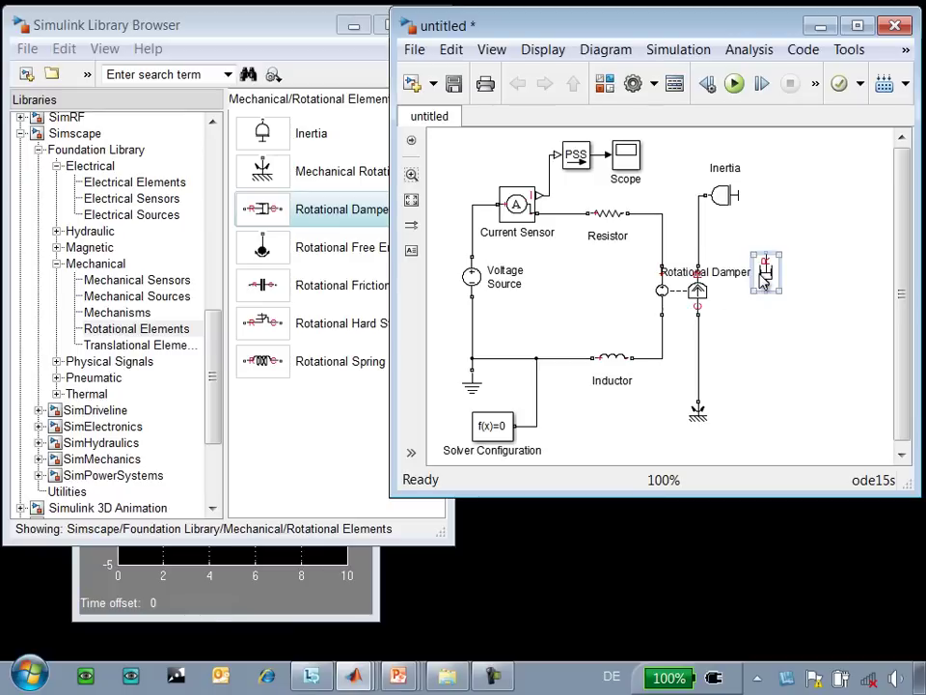
drag(765, 256, 700, 230)
drag(766, 284, 740, 304)
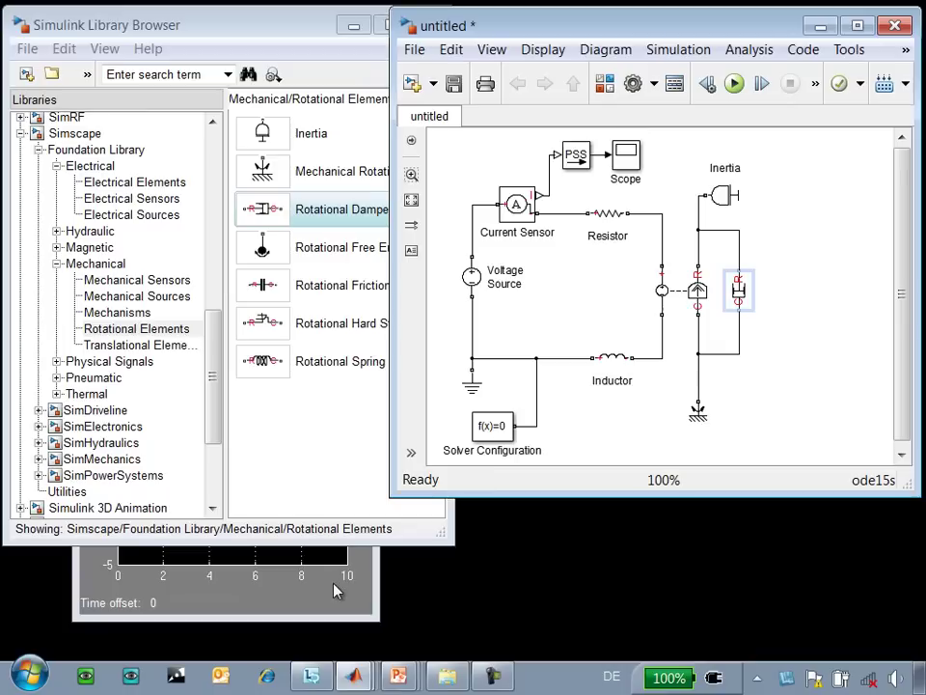
key(ctrl+t)
click(735, 83)
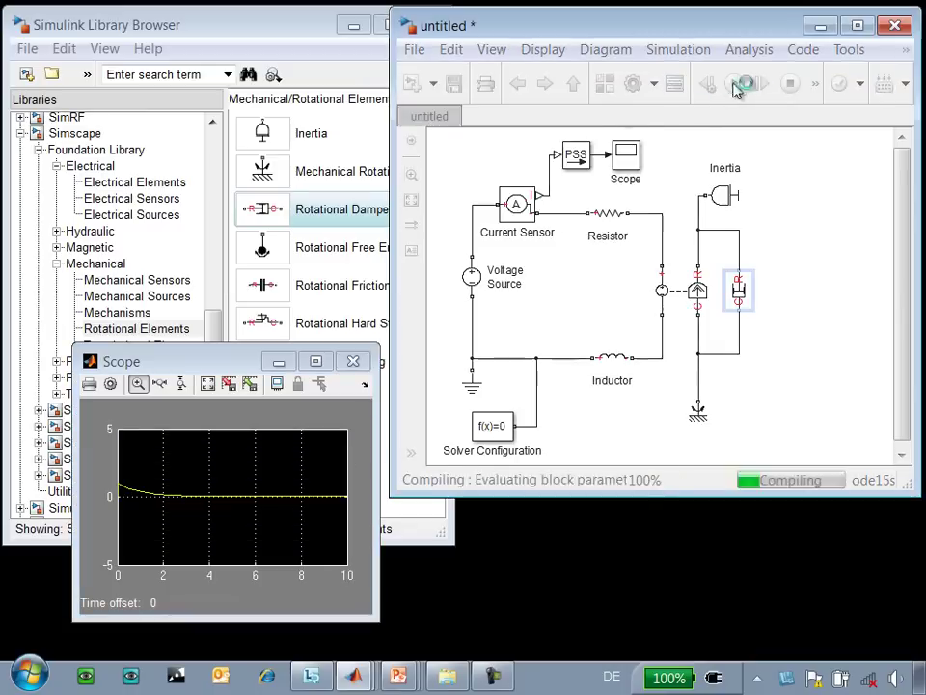
Place an Ideal Rotational Motion Sensor from Mechanical Sensors across the inertia and ground lines
drag(244, 345, 242, 276)
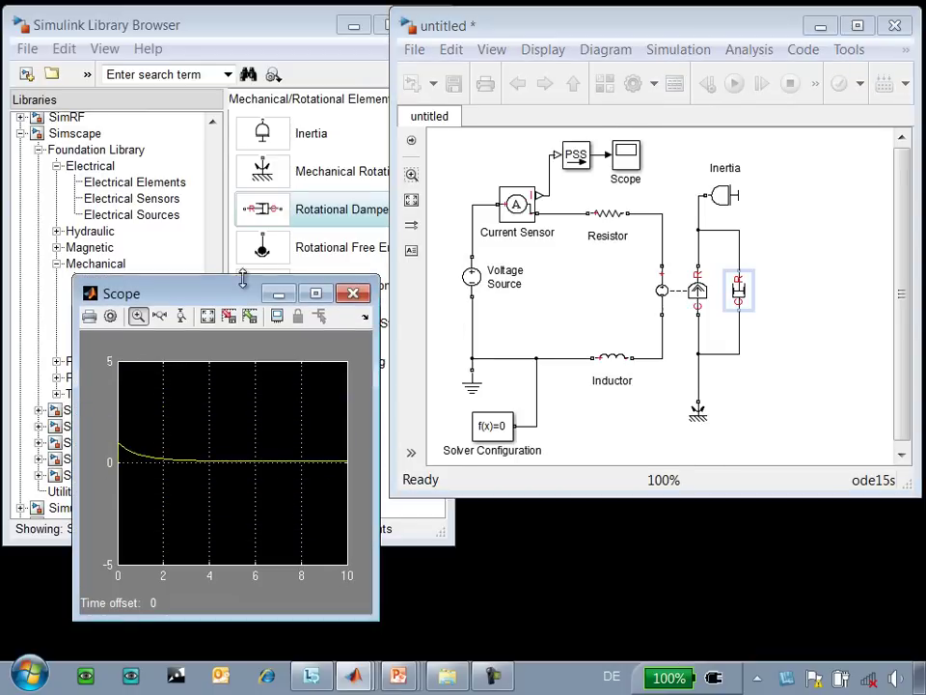
click(804, 295)
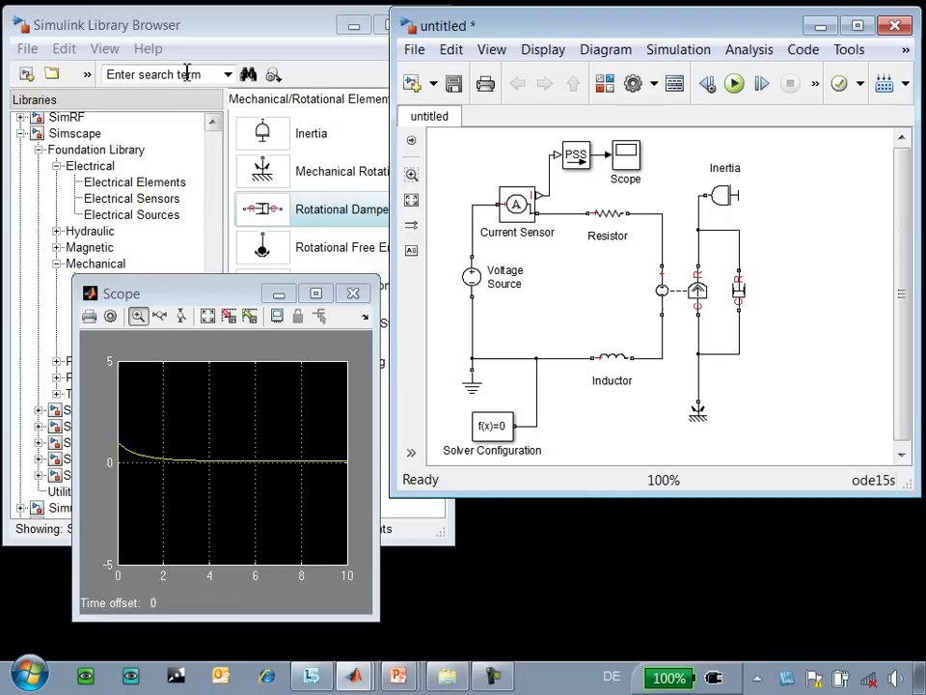
click(135, 22)
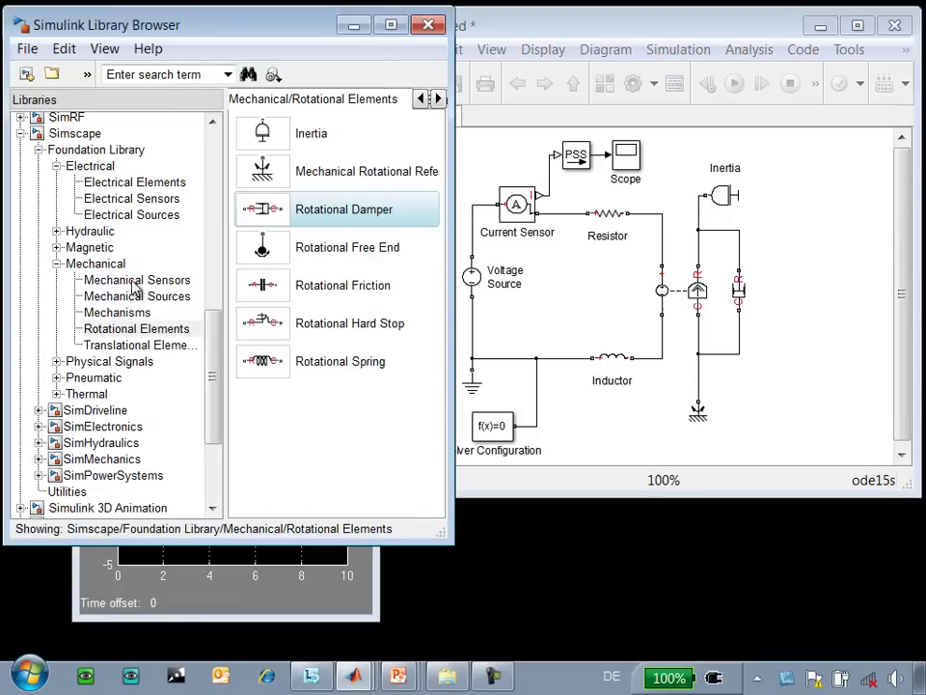
click(135, 280)
drag(262, 171, 789, 277)
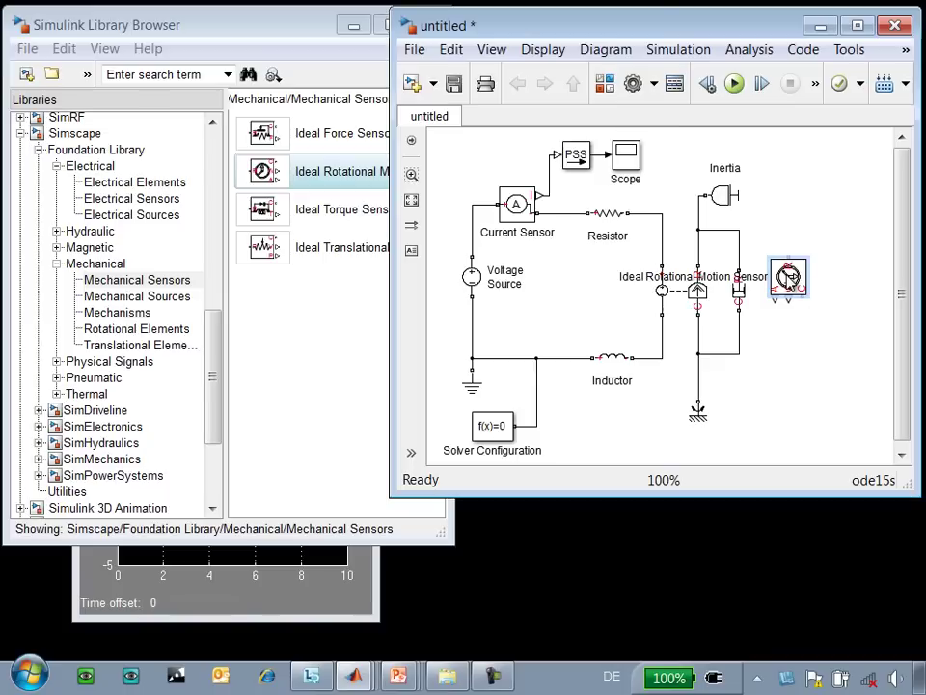
mouse_move(787, 254)
mouse_down()
mouse_move(724, 236)
mouse_move(742, 236)
mouse_up()
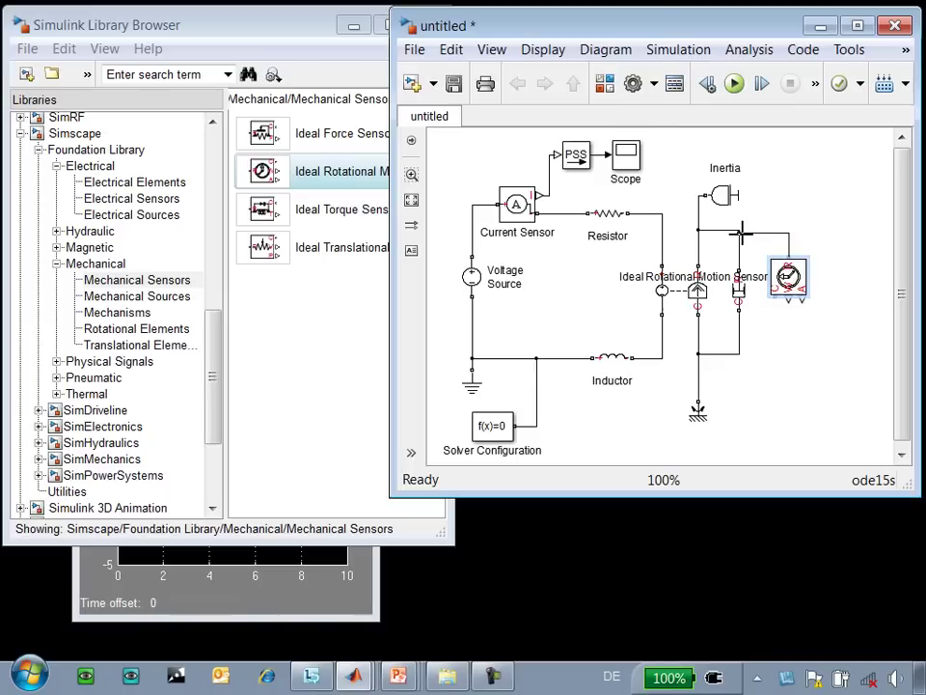
drag(777, 305, 739, 354)
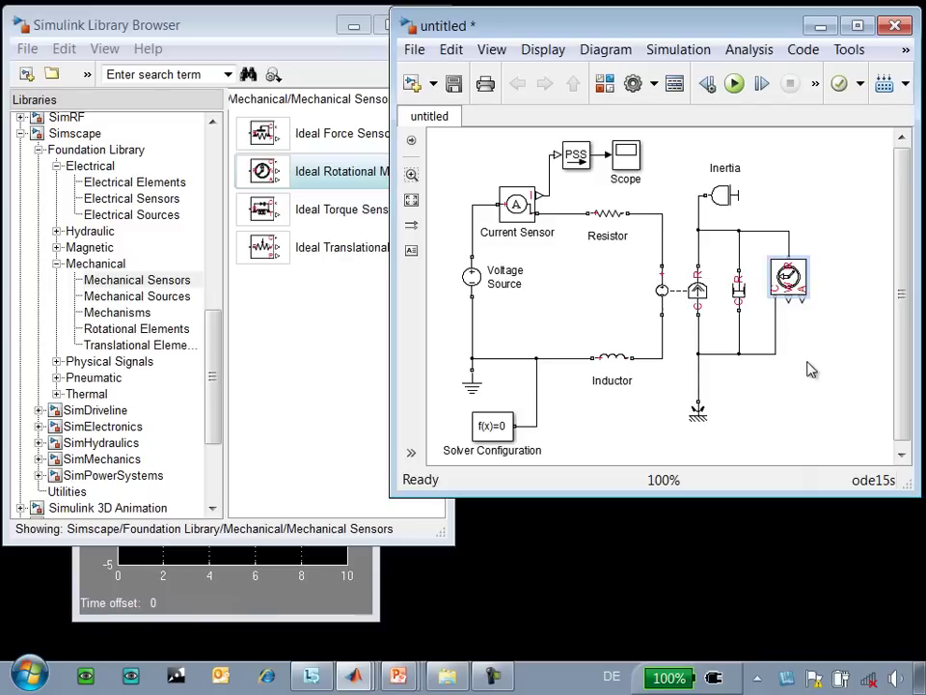
Route the sensor into a second PS-Simulink Converter set to output rpm
drag(571, 137, 838, 354)
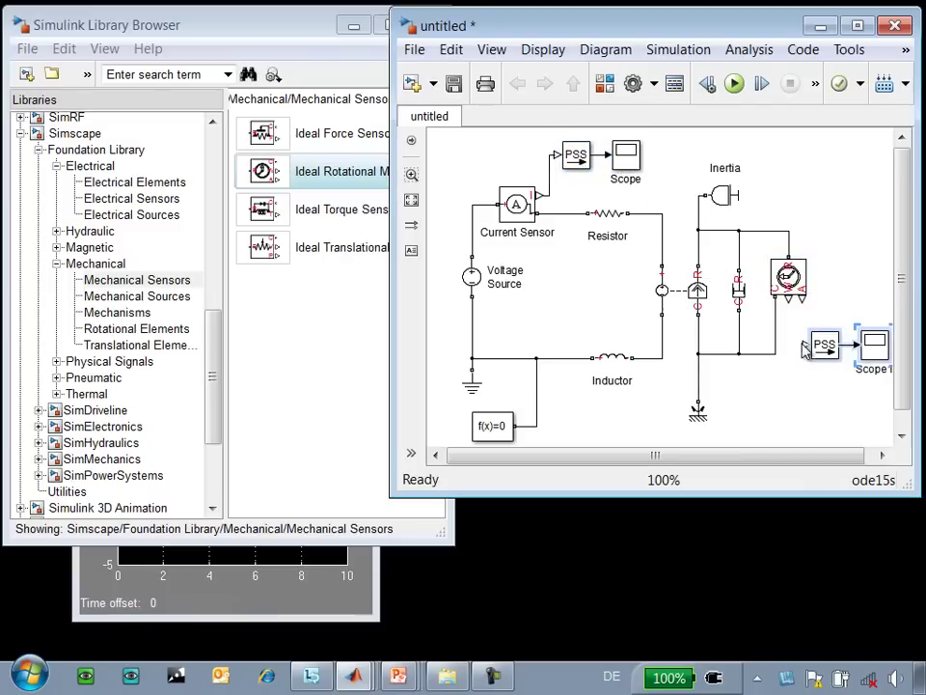
double_click(815, 343)
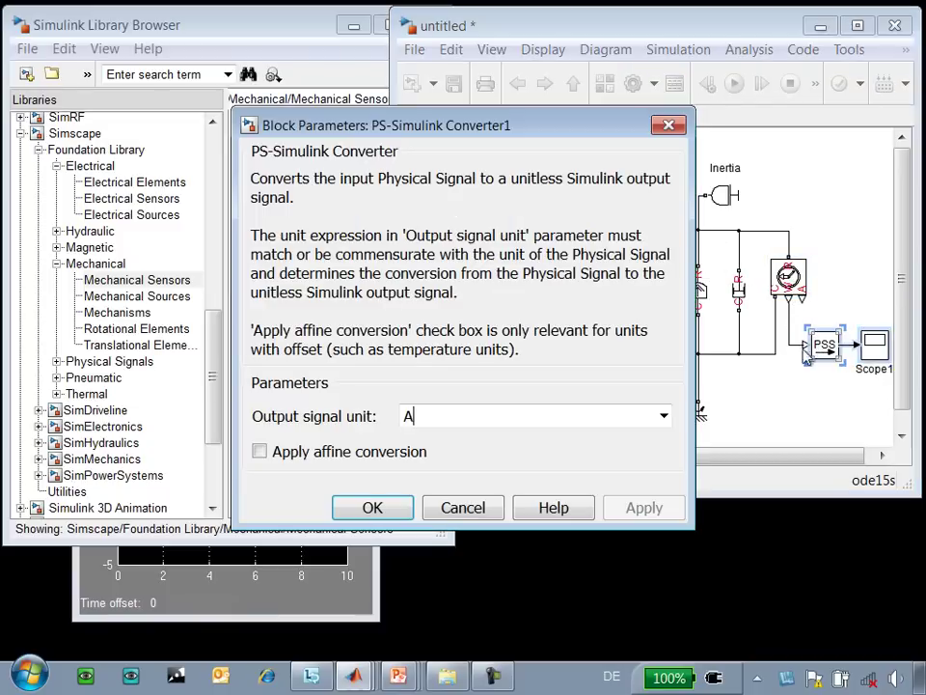
key(BackSpace)
text(rpm)
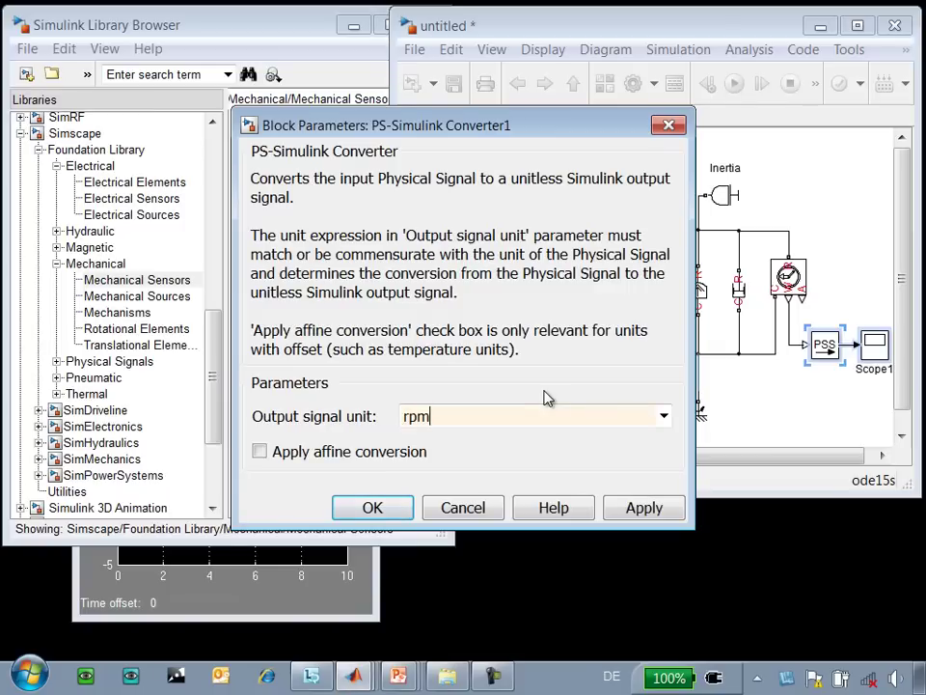
click(389, 508)
Run the model and autoscale Scope1 to show speed settling near 87 rpm
key(ctrl+t)
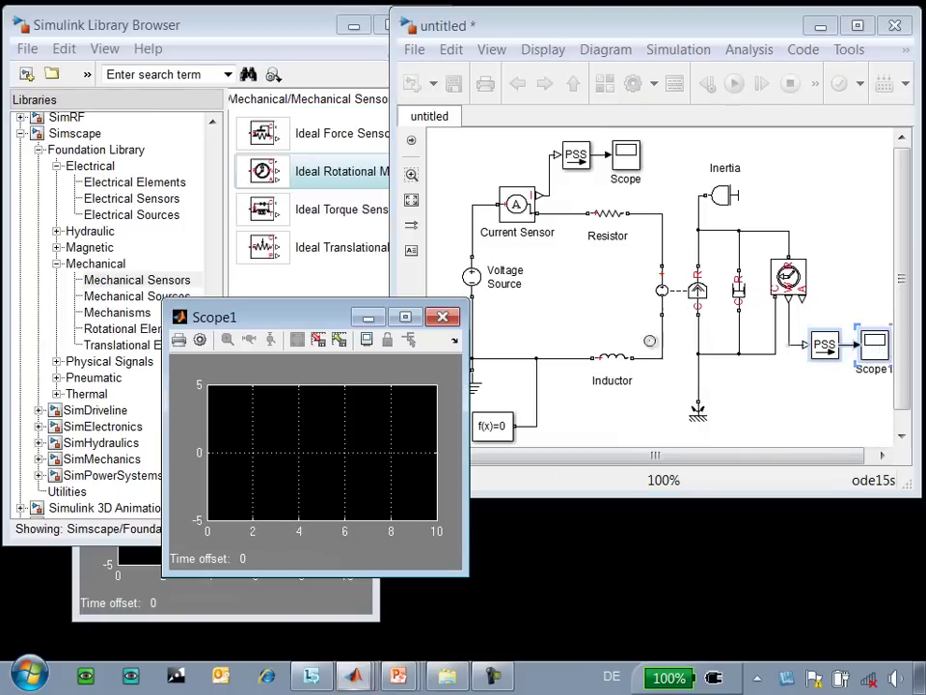
drag(303, 317, 490, 387)
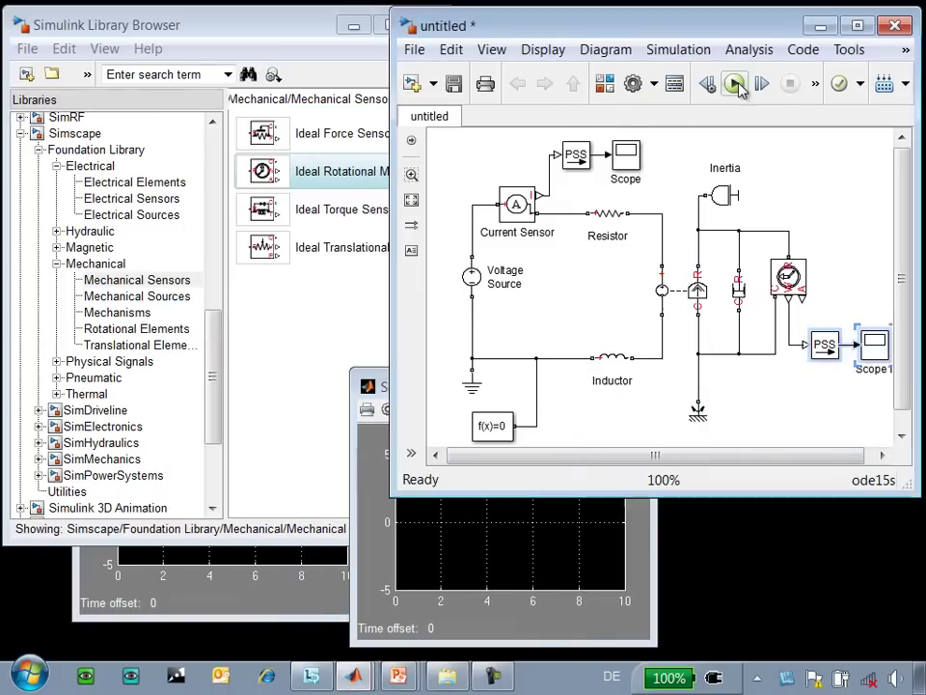
click(736, 85)
click(631, 541)
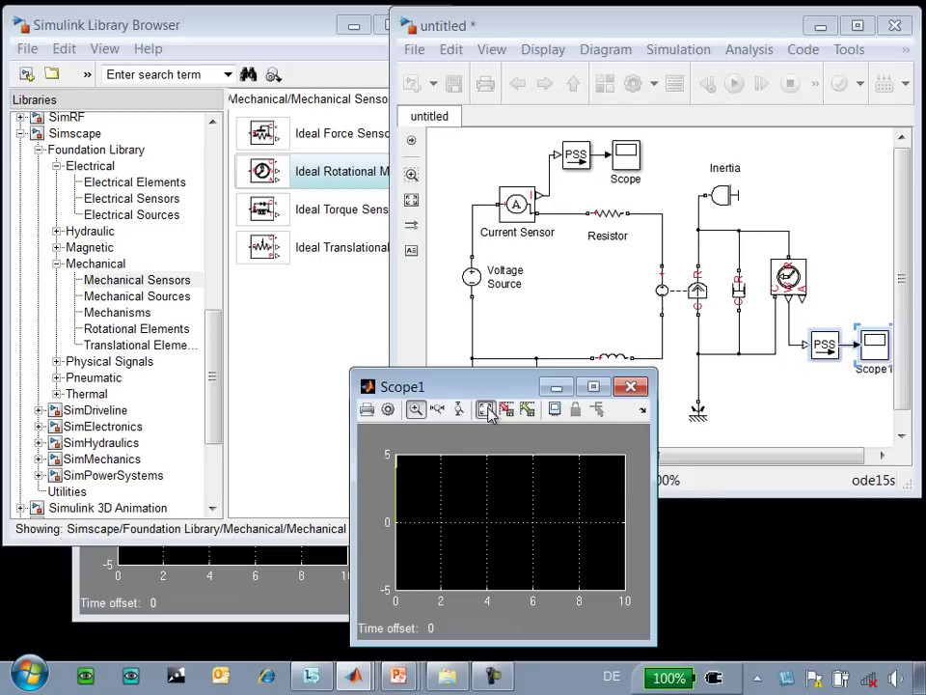
click(487, 409)
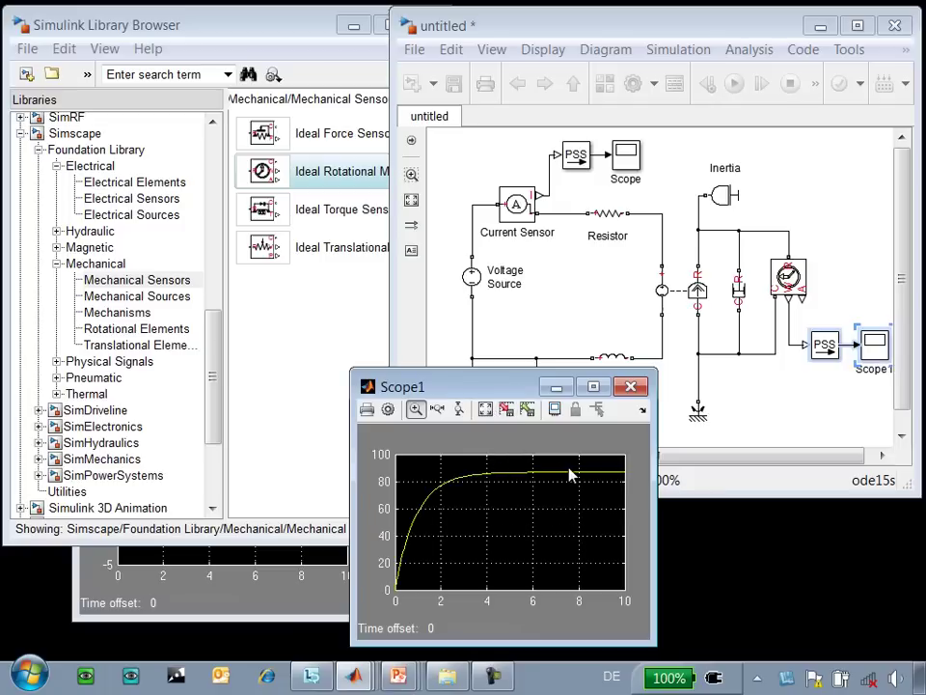
click(865, 266)
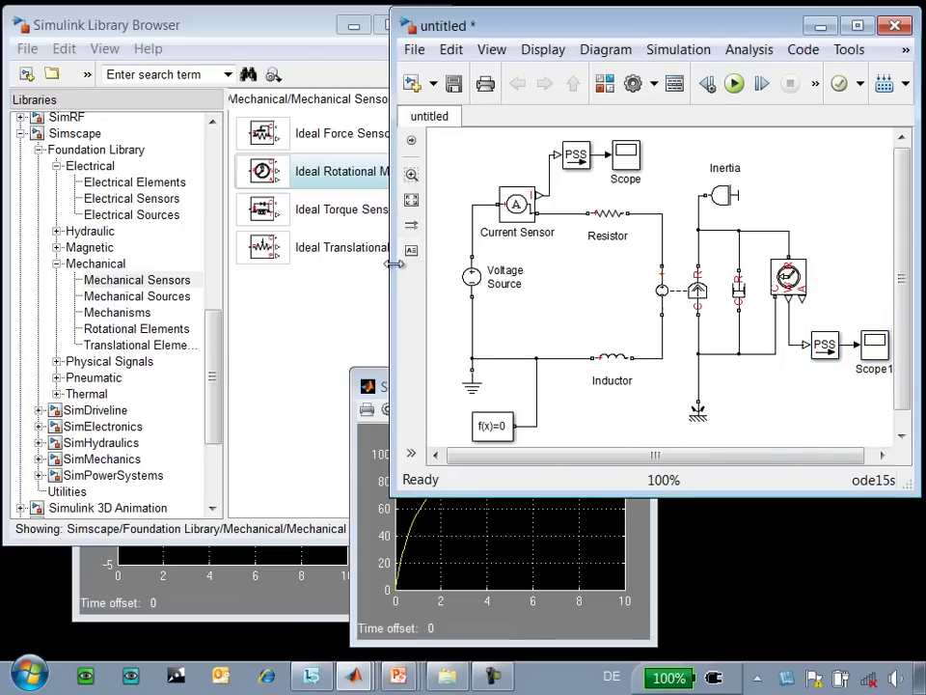
Add a Wheel and Axle block from Mechanisms at the motor shaft
drag(391, 270, 351, 269)
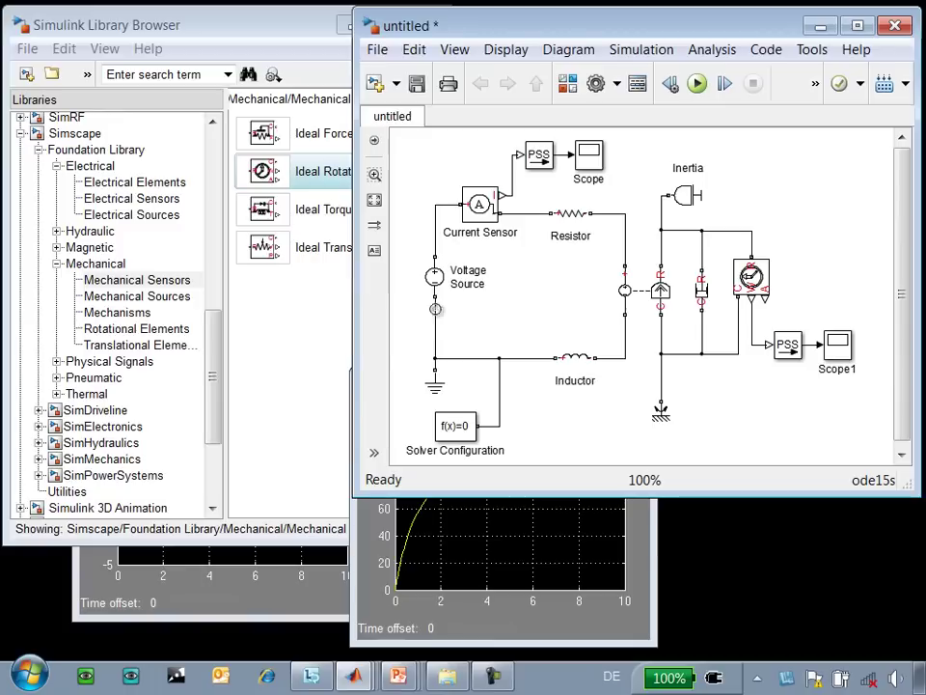
click(145, 313)
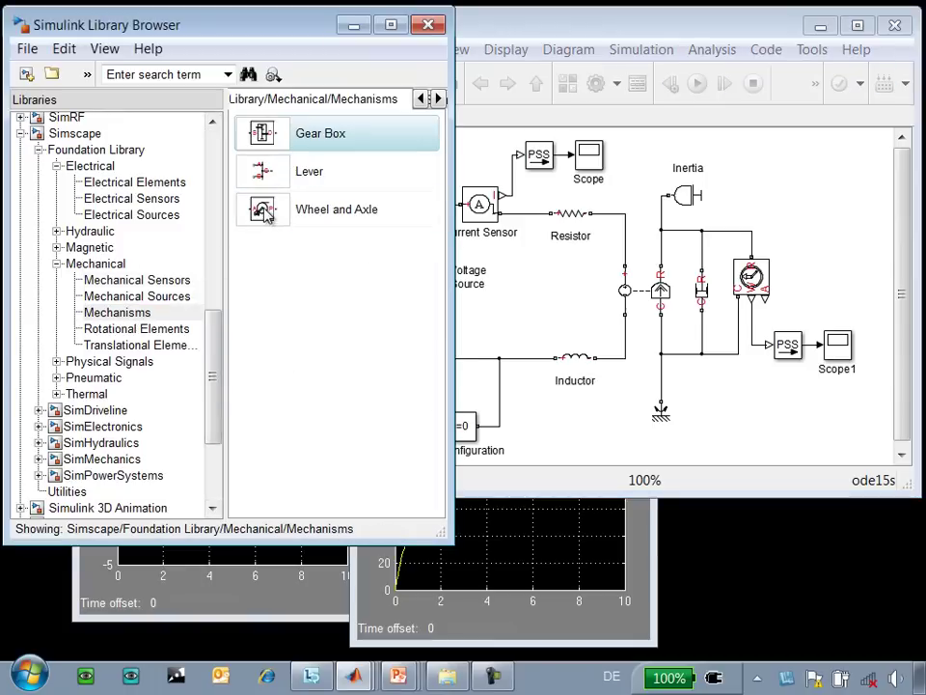
drag(274, 214, 801, 236)
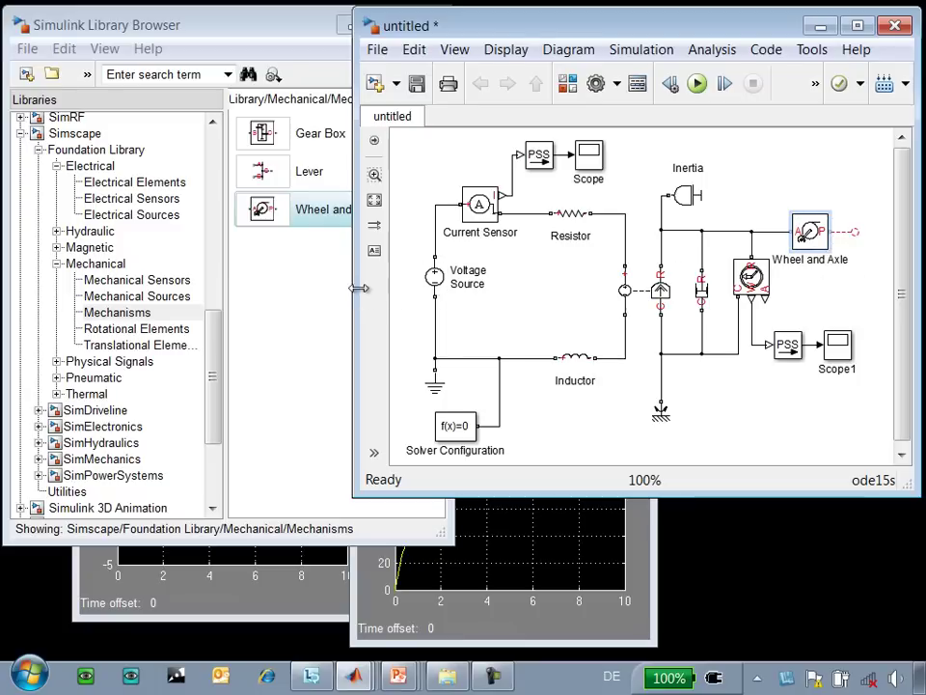
Add a Translational Spring whose right end is fixed to a Mechanical Translational Reference
drag(359, 288, 304, 287)
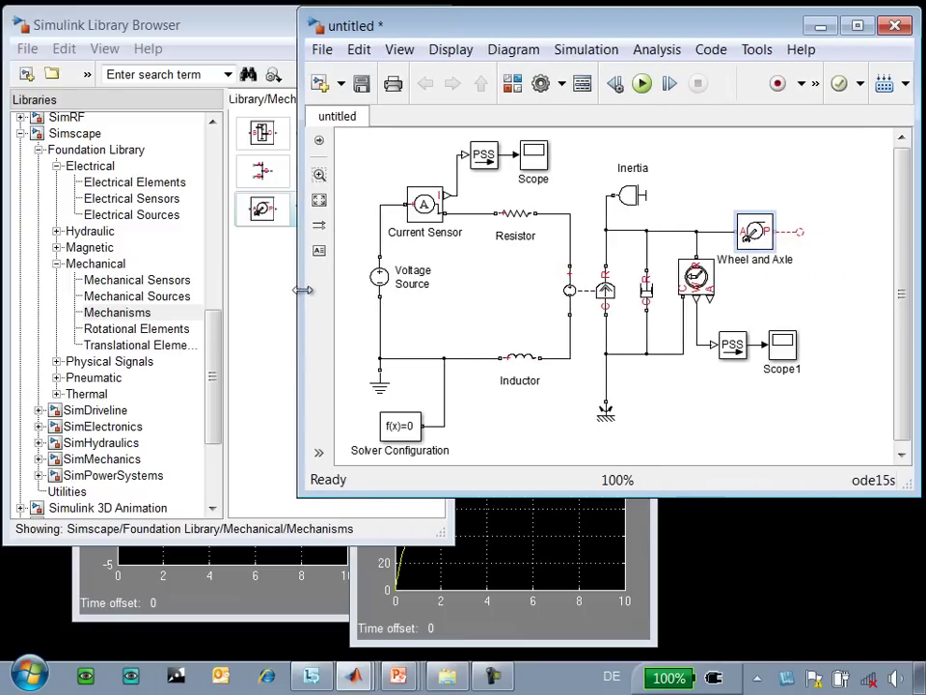
click(135, 346)
drag(266, 364, 823, 237)
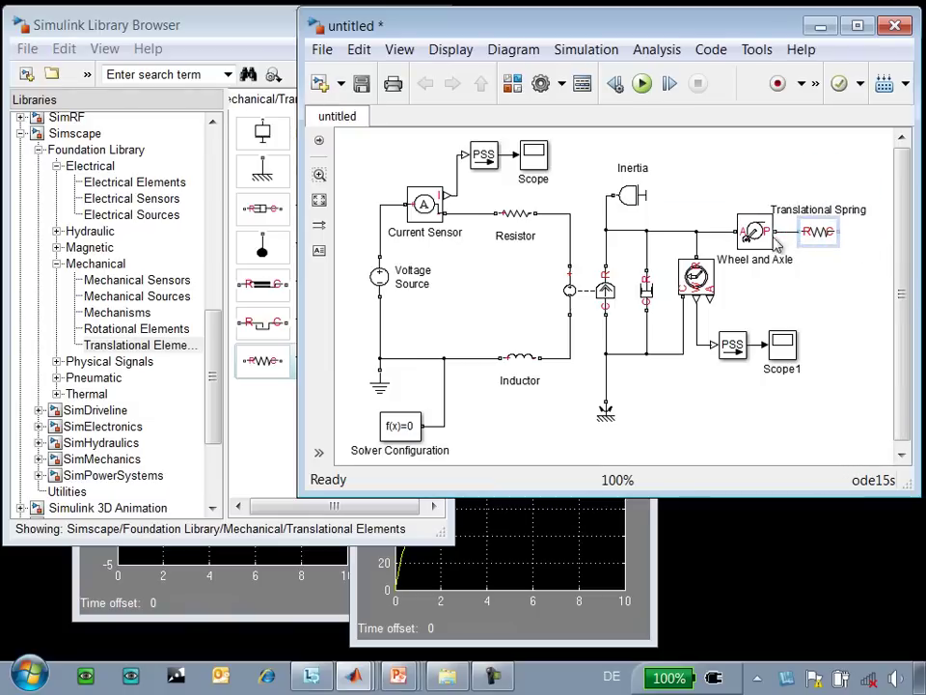
click(140, 344)
drag(262, 181, 707, 427)
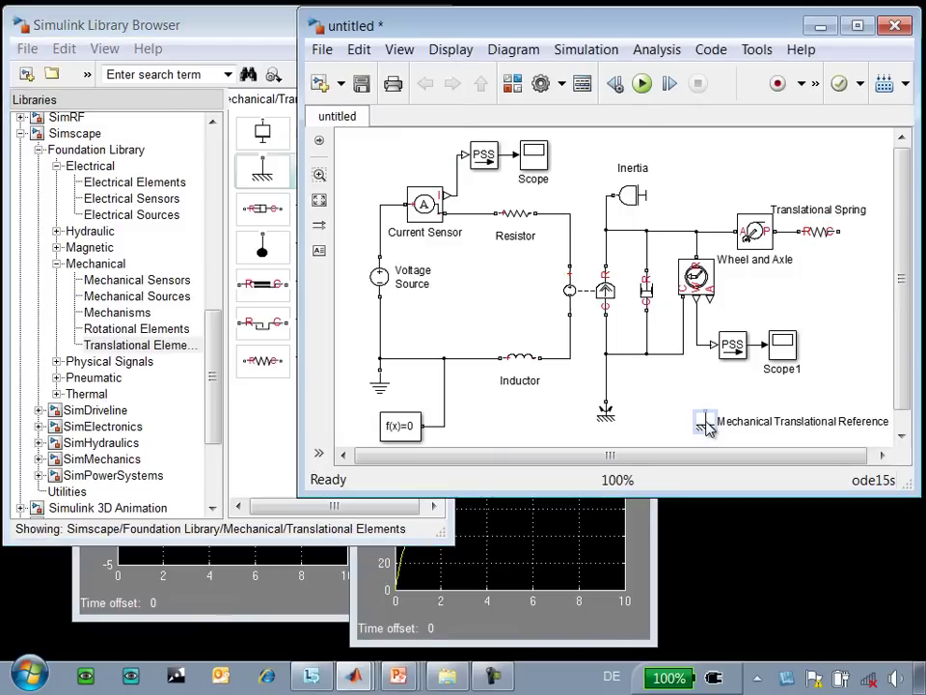
drag(707, 427, 858, 235)
click(857, 298)
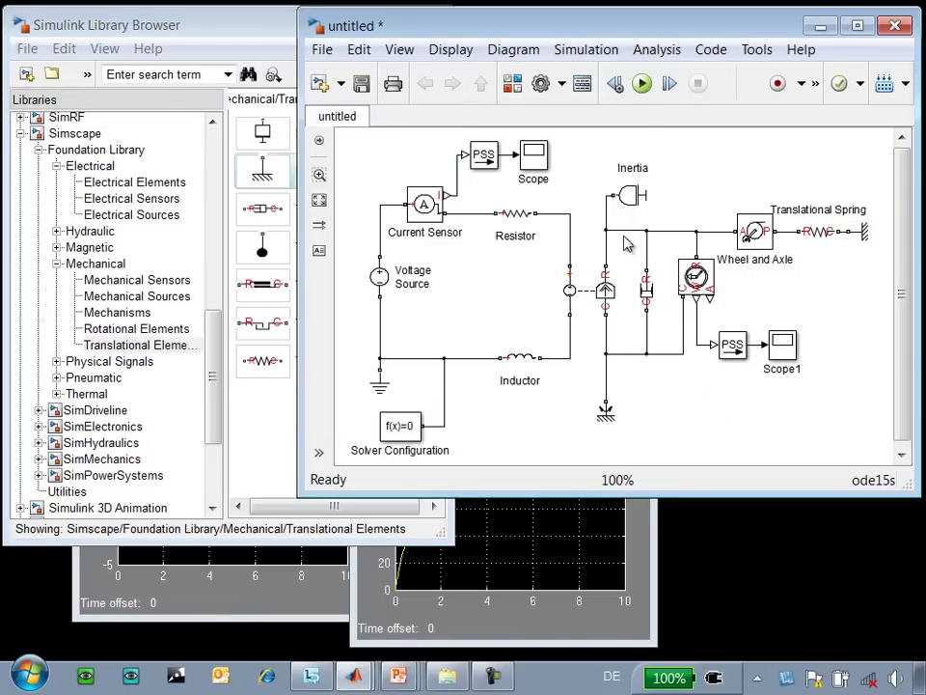
click(642, 534)
Run the model and autoscale the Scope1 oscillation
click(784, 353)
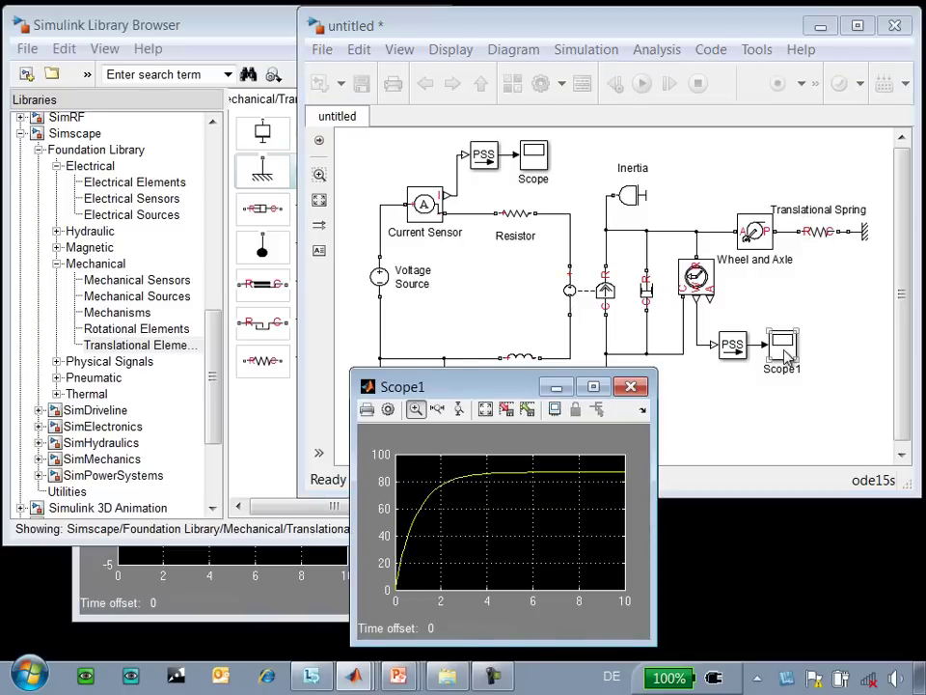
click(642, 82)
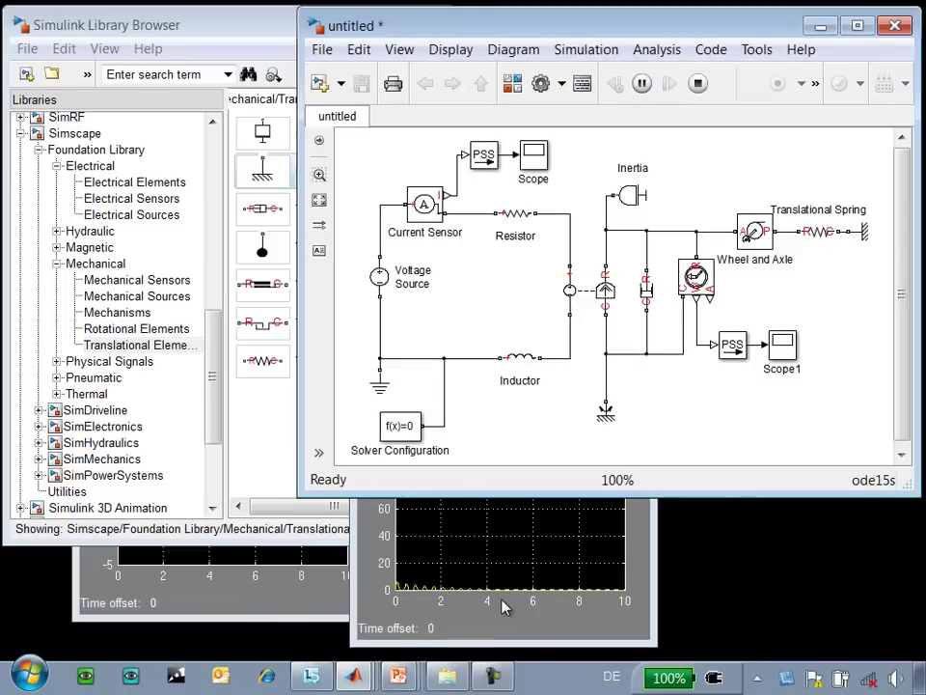
click(485, 409)
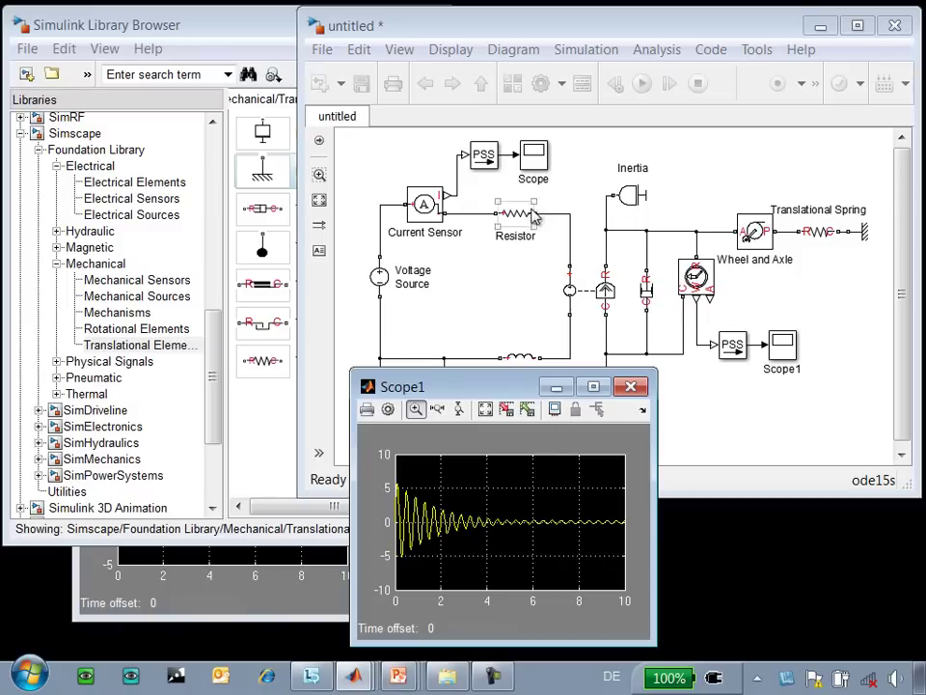
click(725, 396)
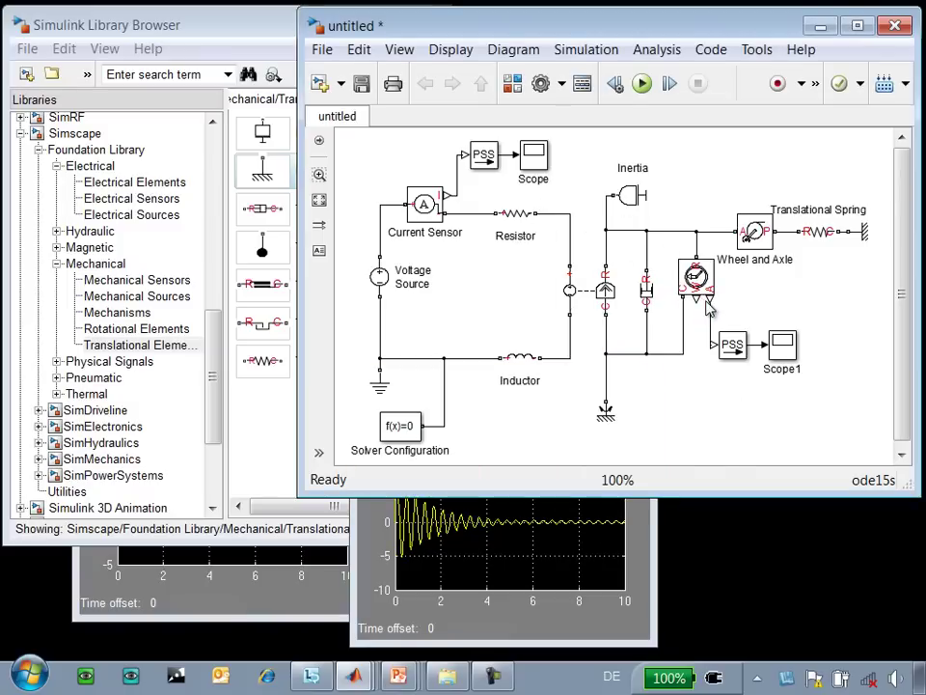
Change PS-Simulink Converter1's output unit from rpm to deg
double_click(731, 344)
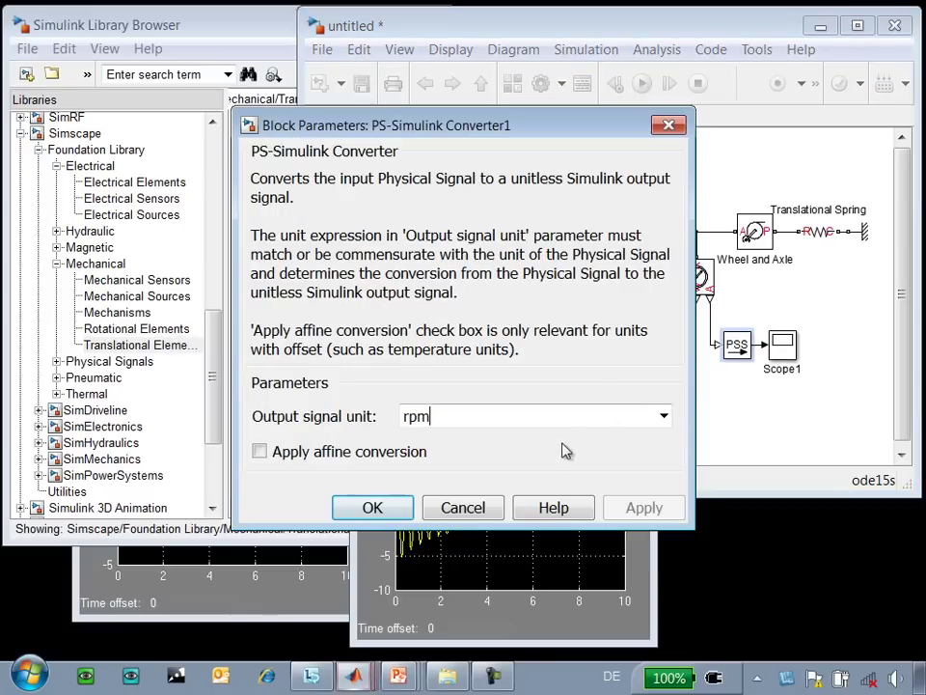
double_click(547, 423)
text(deg)
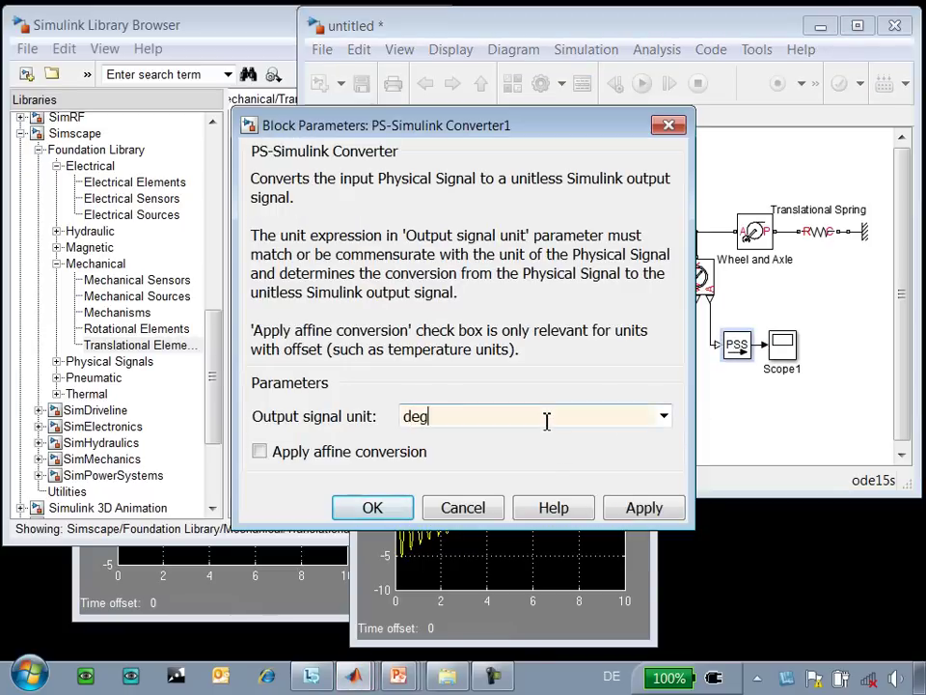
click(403, 504)
Rerun and autoscale Scope1 to show the angle settling near 2.3, arranging the scope windows
key(ctrl+t)
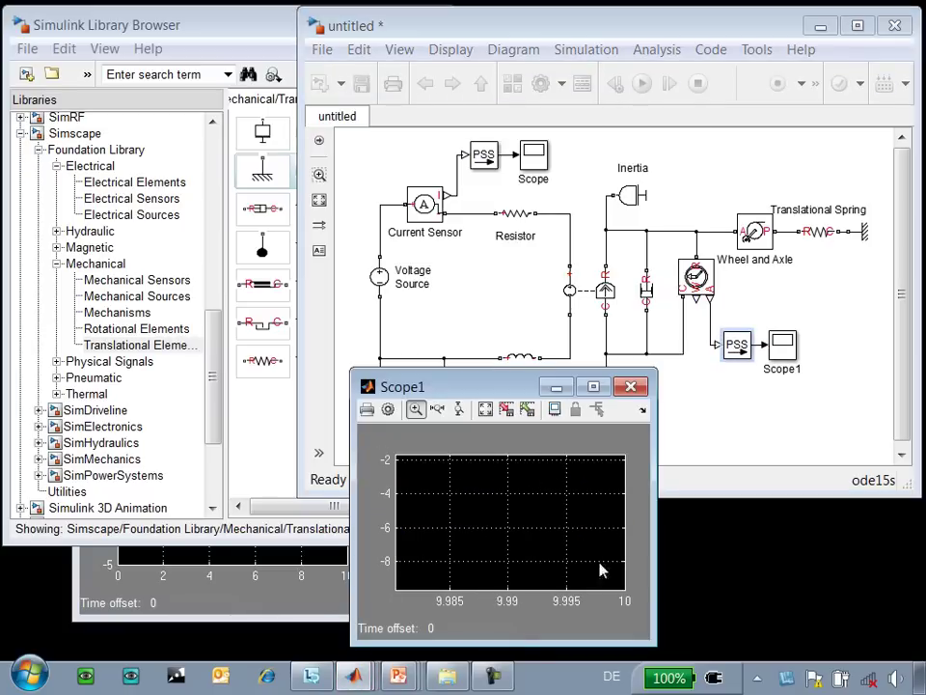
click(569, 79)
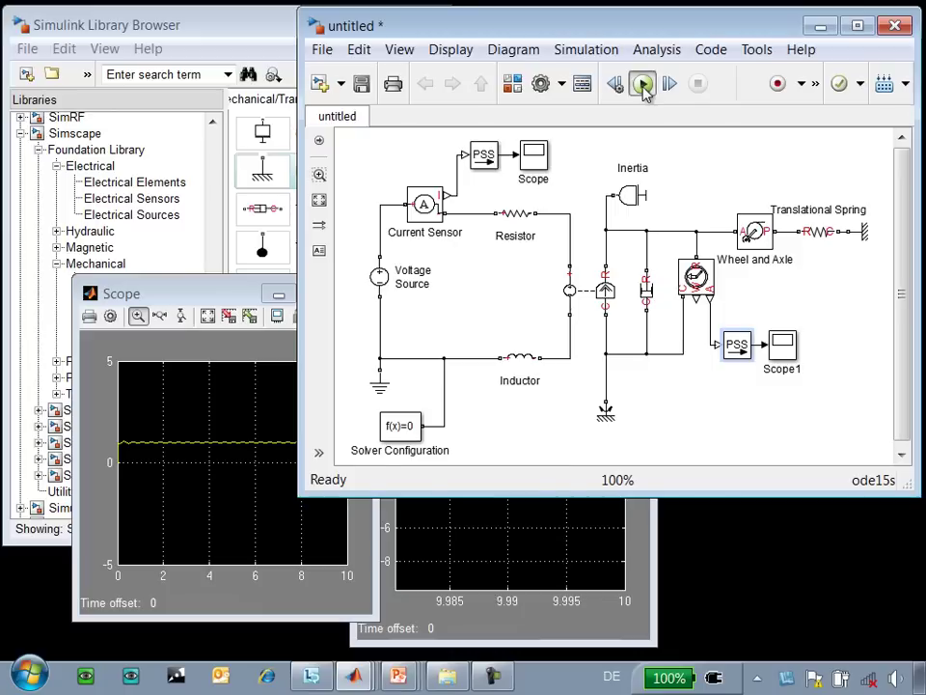
click(642, 83)
click(485, 409)
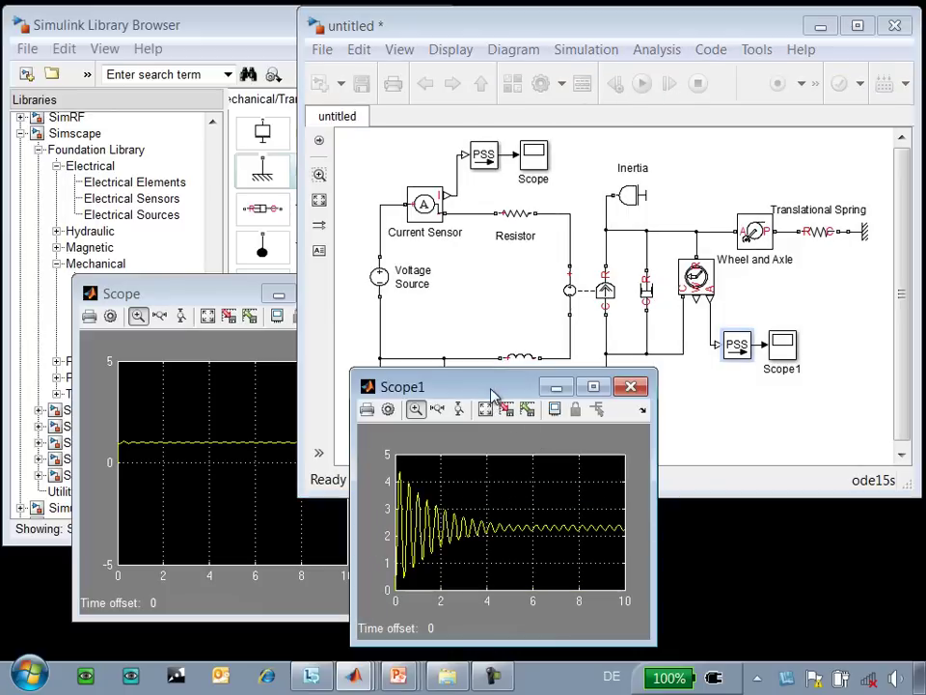
mouse_move(492, 392)
mouse_down()
mouse_move(517, 372)
mouse_move(518, 353)
mouse_up()
mouse_move(223, 295)
mouse_down()
mouse_move(214, 302)
mouse_move(217, 314)
mouse_up()
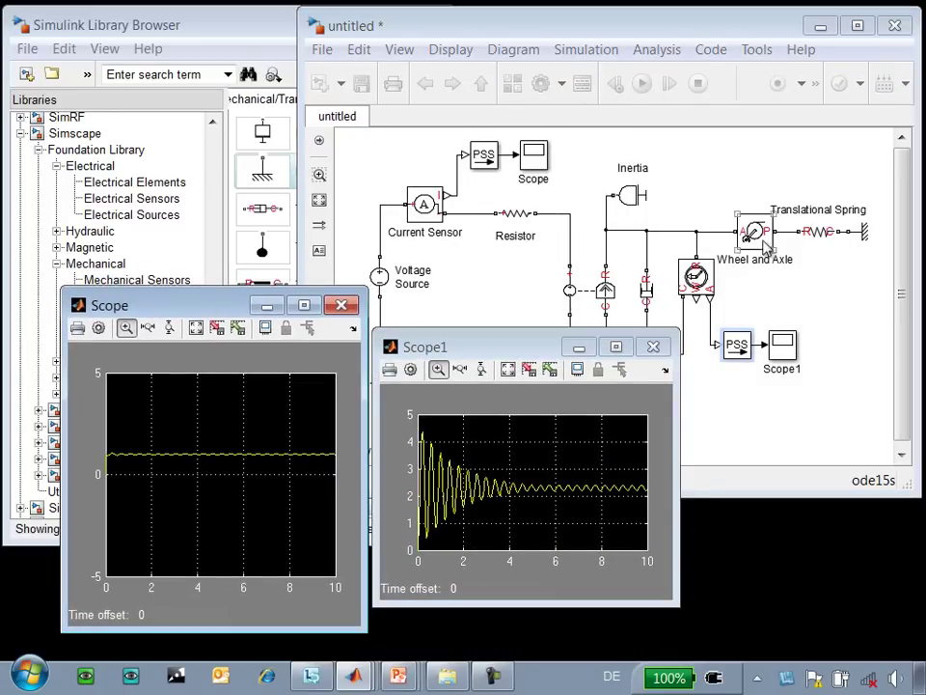
Set the Translational Spring rate to 10 N/m
double_click(818, 232)
key(BackSpace)
key(BackSpace)
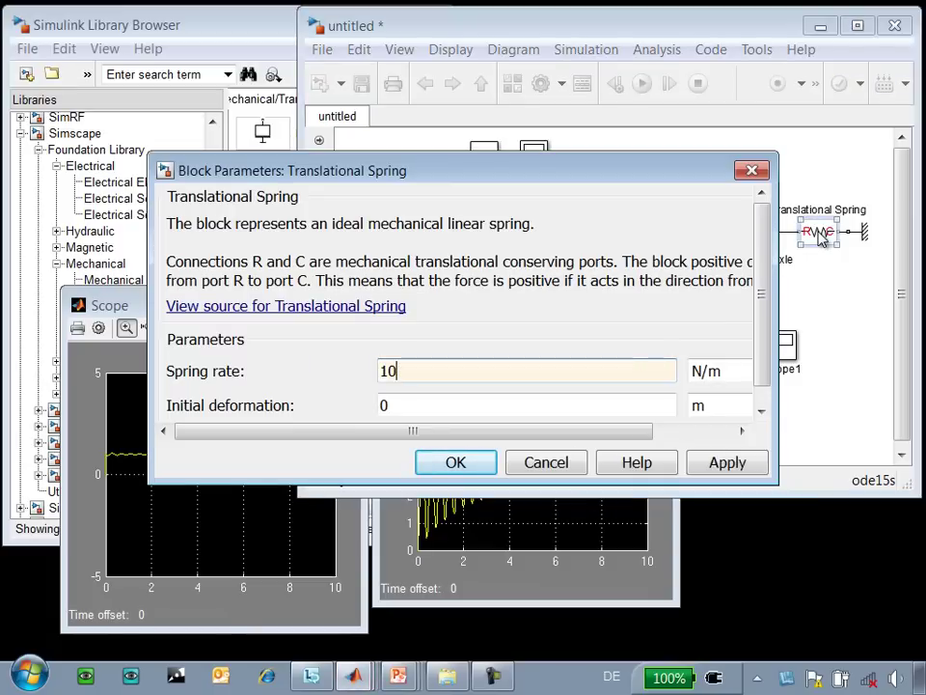
click(475, 465)
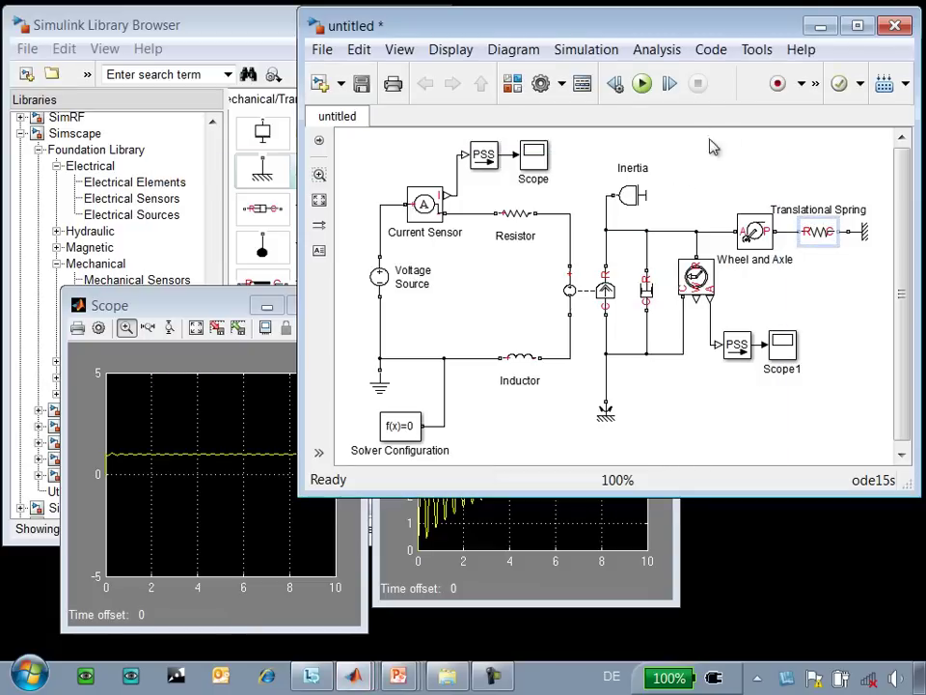
Rerun and autoscale Scope1 to see the larger, slower response
click(641, 85)
click(498, 552)
click(511, 371)
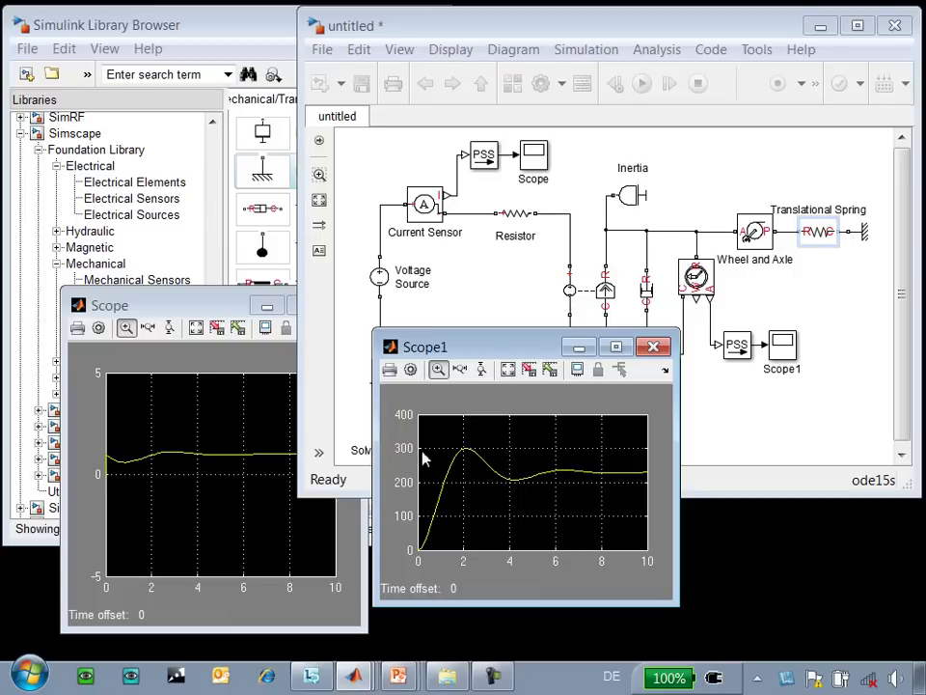
click(800, 434)
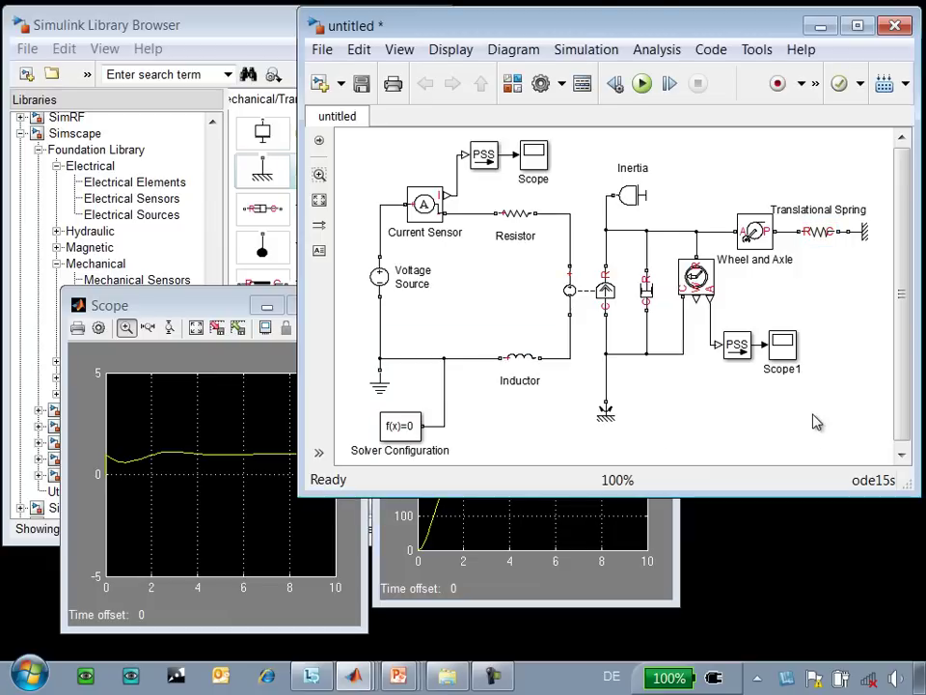
Open the Inductor block's source, inductor.ssc, in the MATLAB Editor
double_click(524, 369)
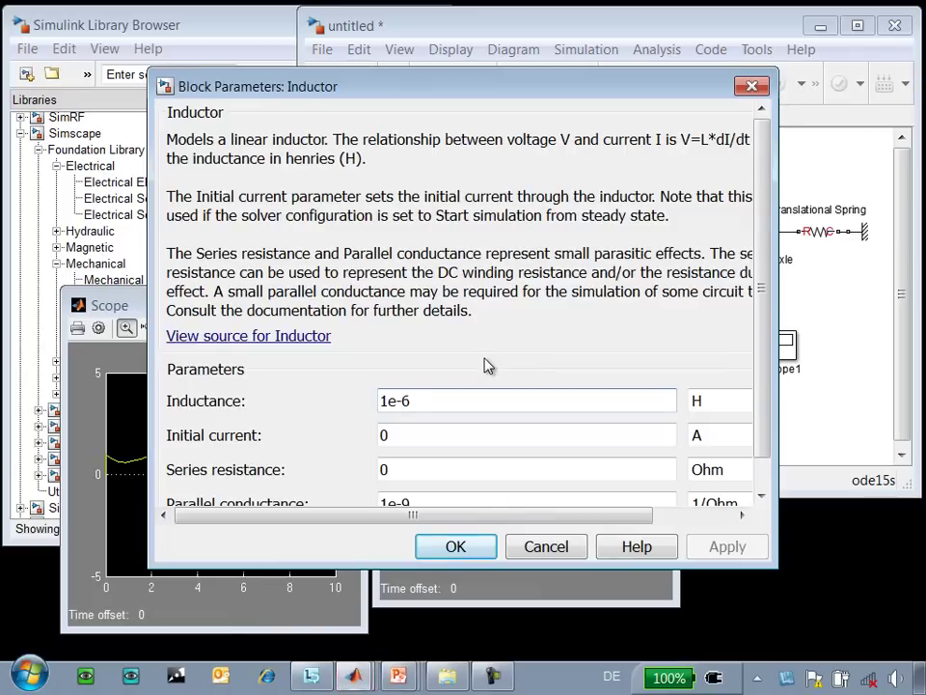
drag(398, 75, 401, 33)
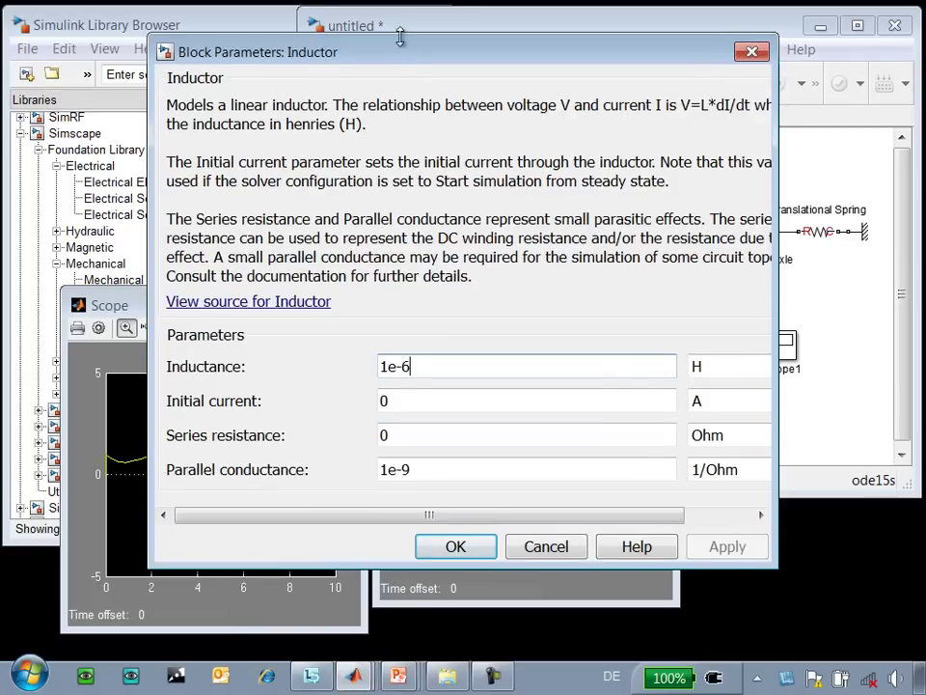
click(224, 303)
drag(883, 190, 893, 466)
Highlight inductor equations lines 49–50 (v == i_L*r + l*i_L.der, i == v*g + i_L), then clear the selection
drag(357, 482, 63, 445)
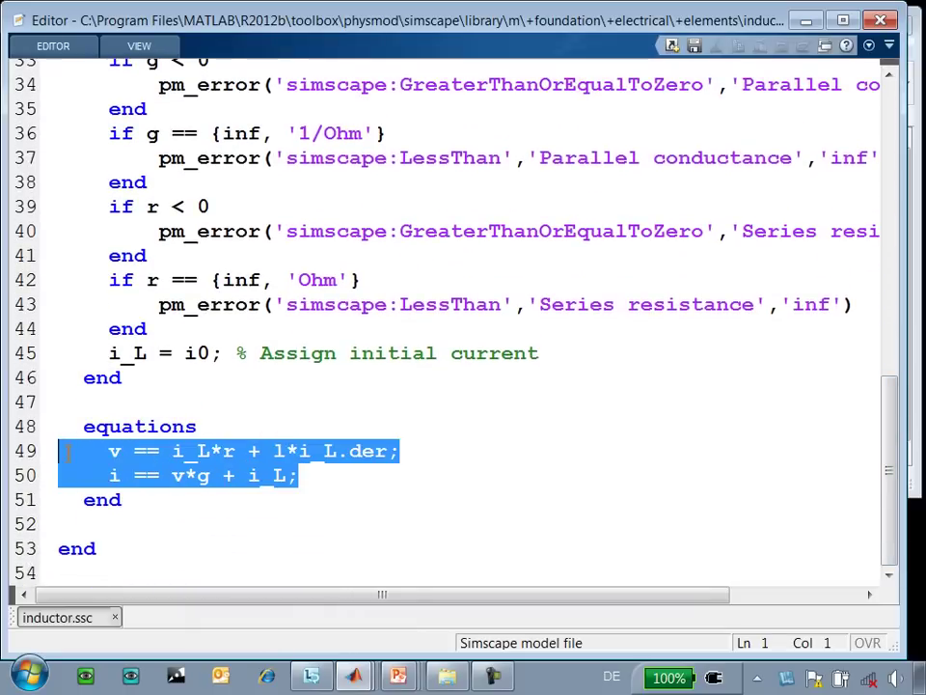
click(380, 500)
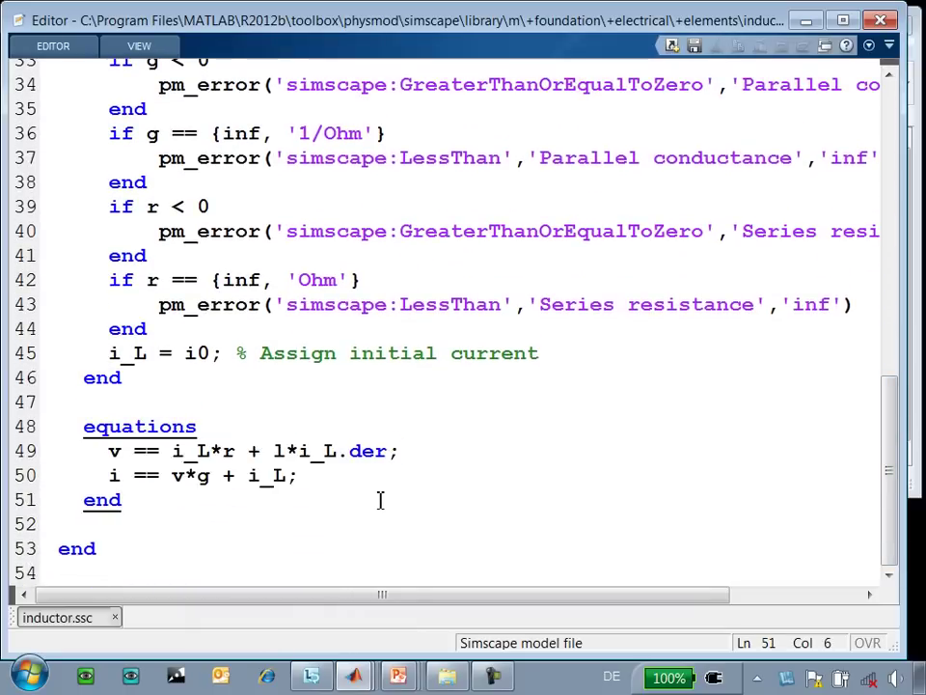